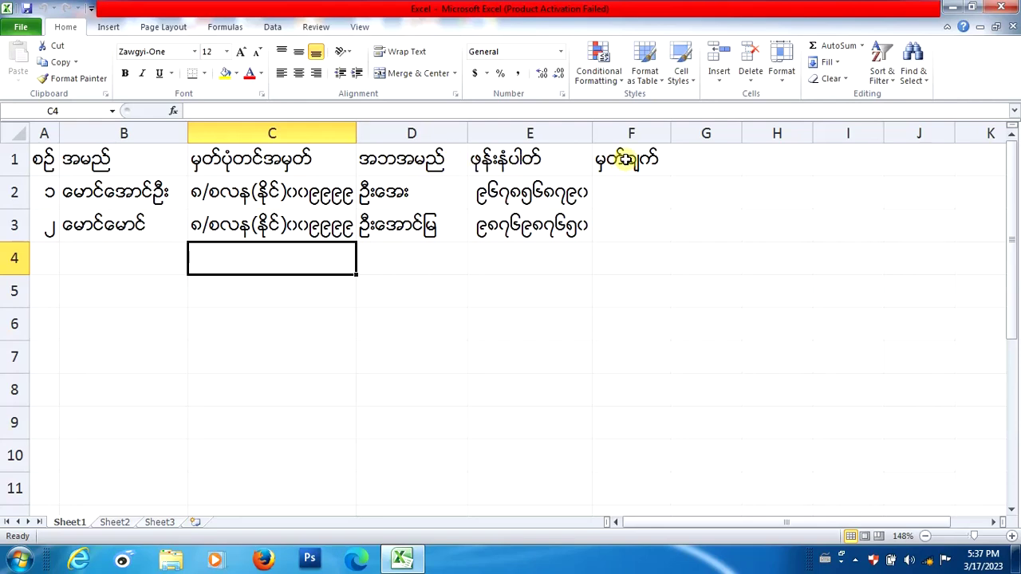
Step: Enter the third student's name in cell B4
left_click(162, 26)
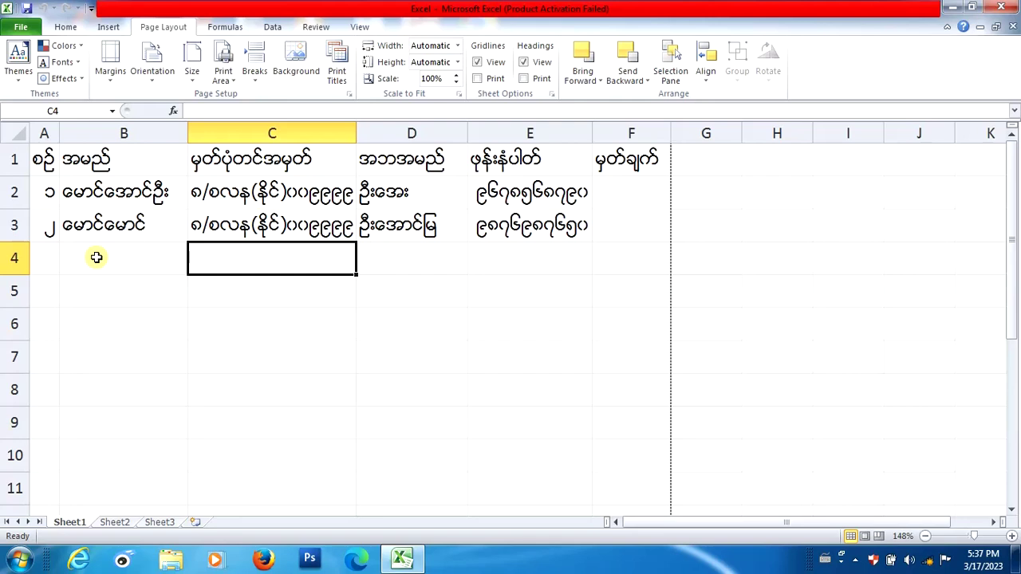
left_click(96, 257)
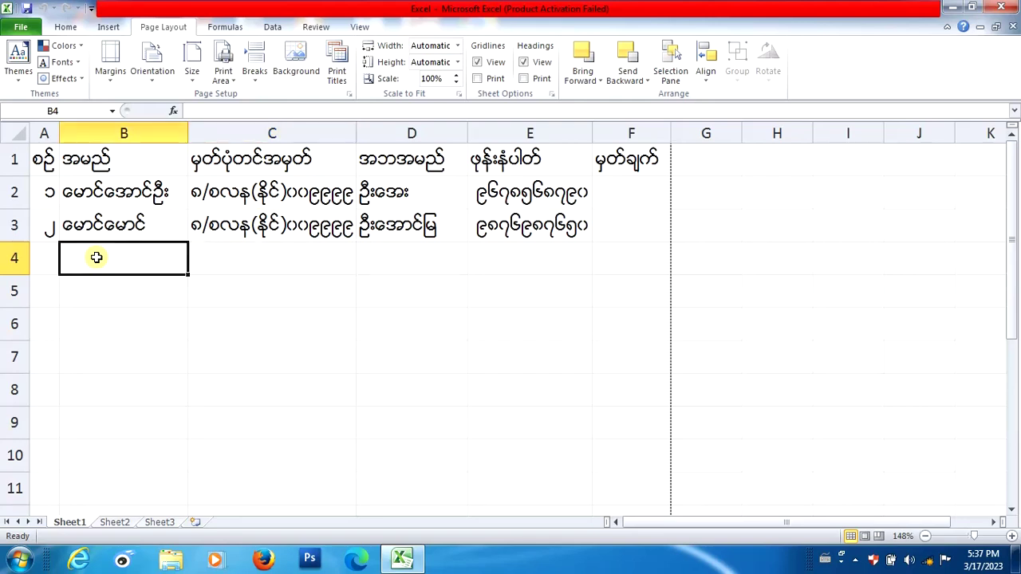
left_click(40, 257)
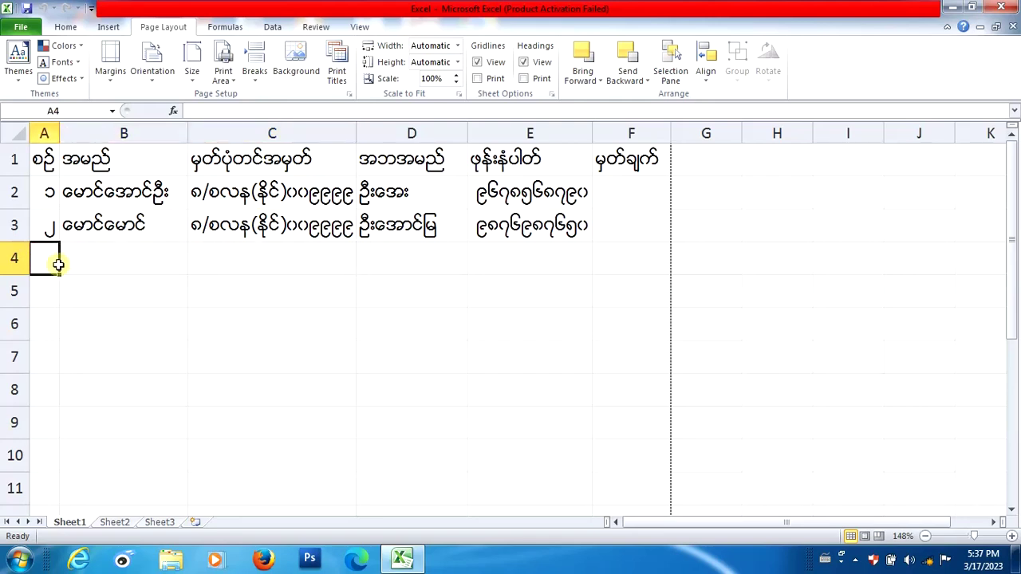
left_click(60, 265)
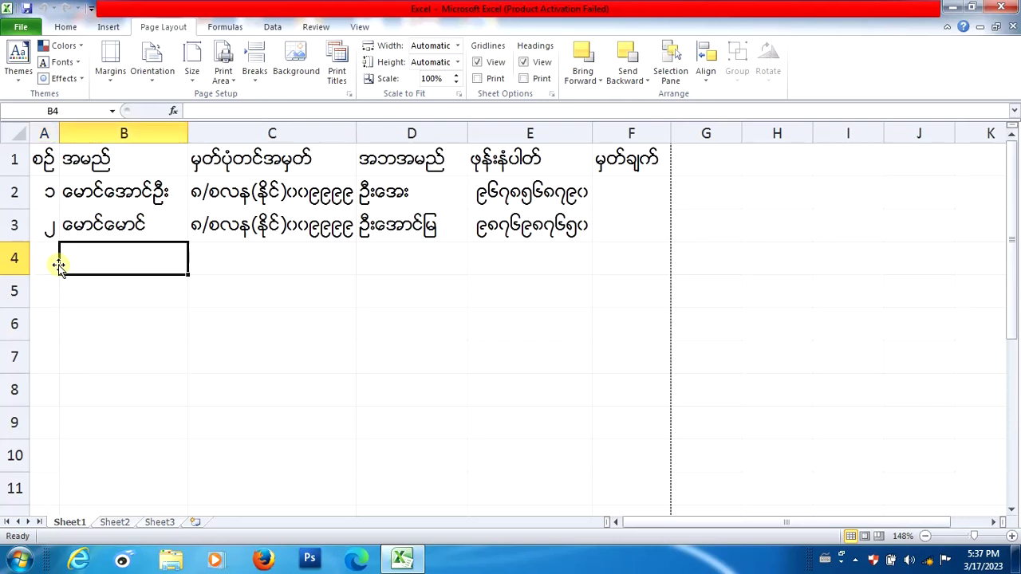
type("a")
key("BackSpace")
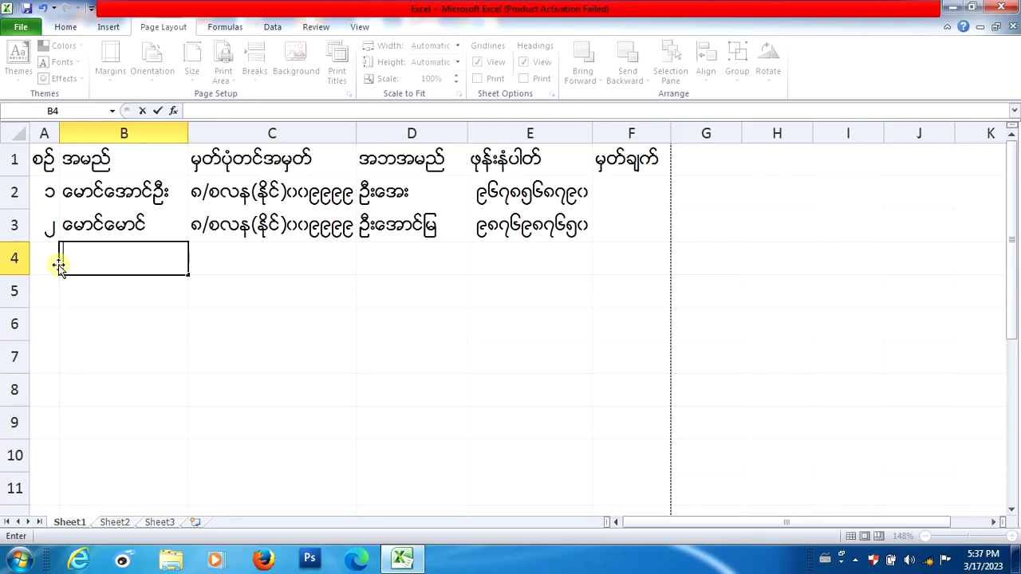
type("ေ")
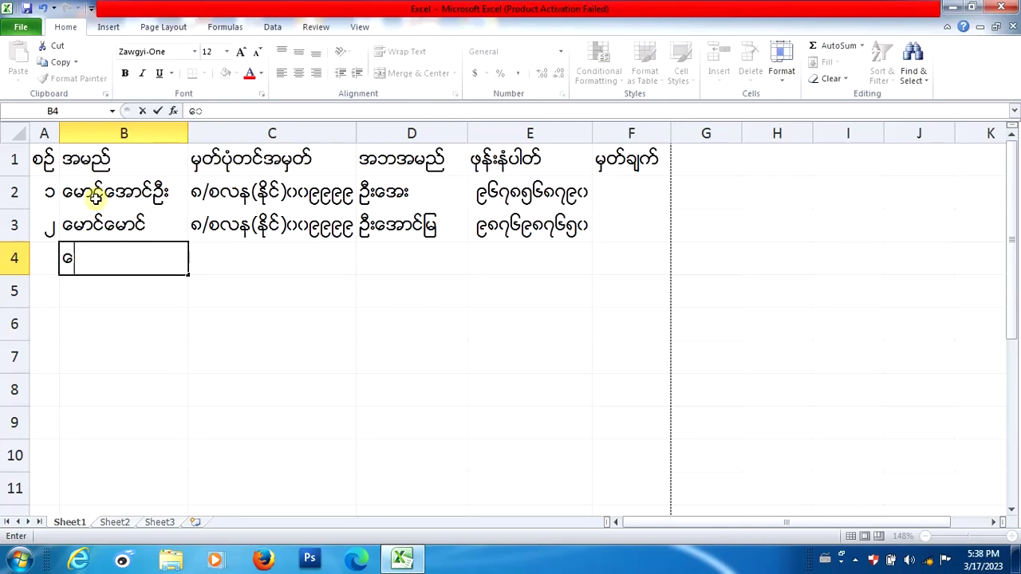
type("မာင္ေ")
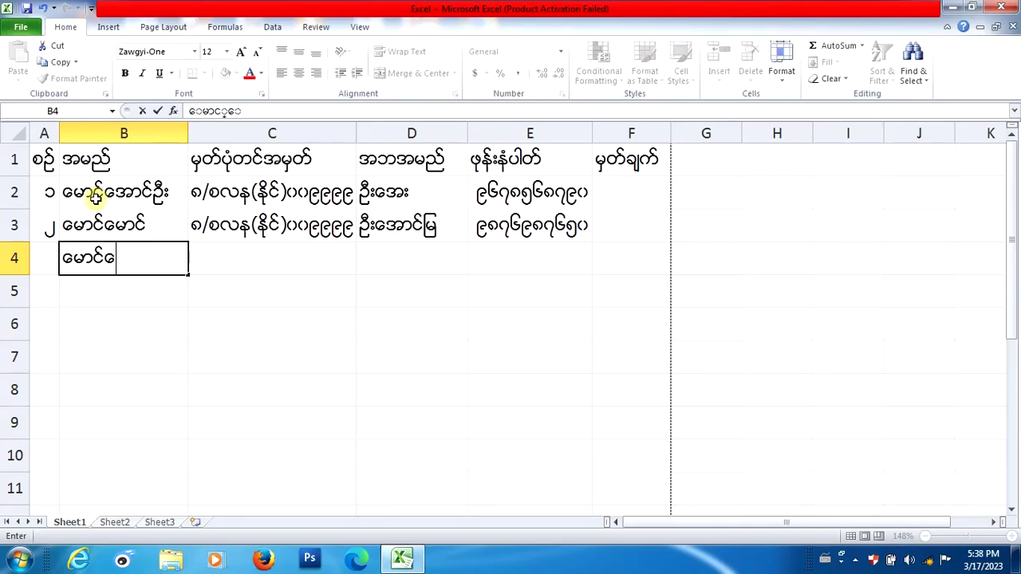
type("မာင္")
key("Tab")
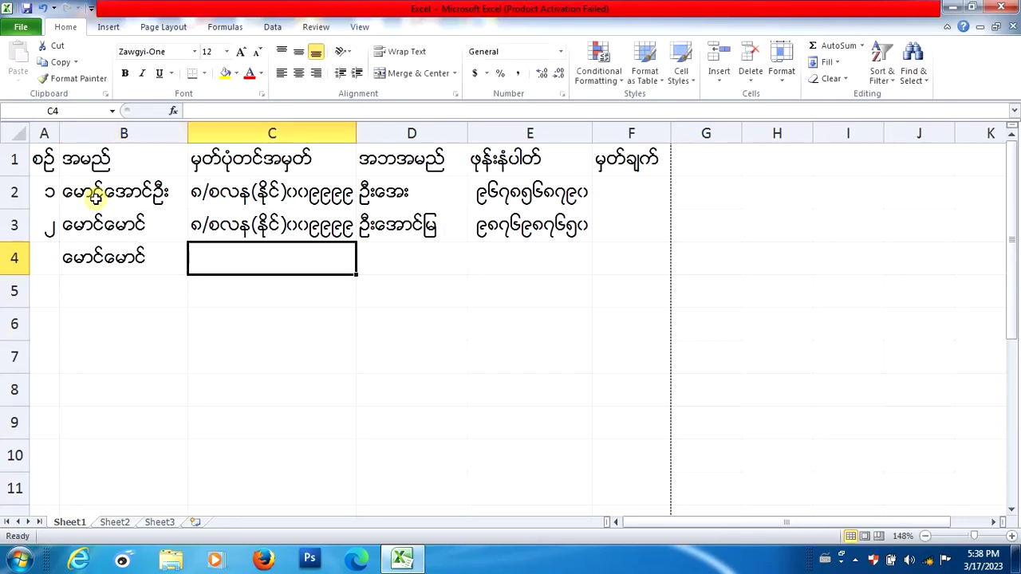
Step: Fill in the student's registration number, father's name and phone number in C4:E4
type("၈/")
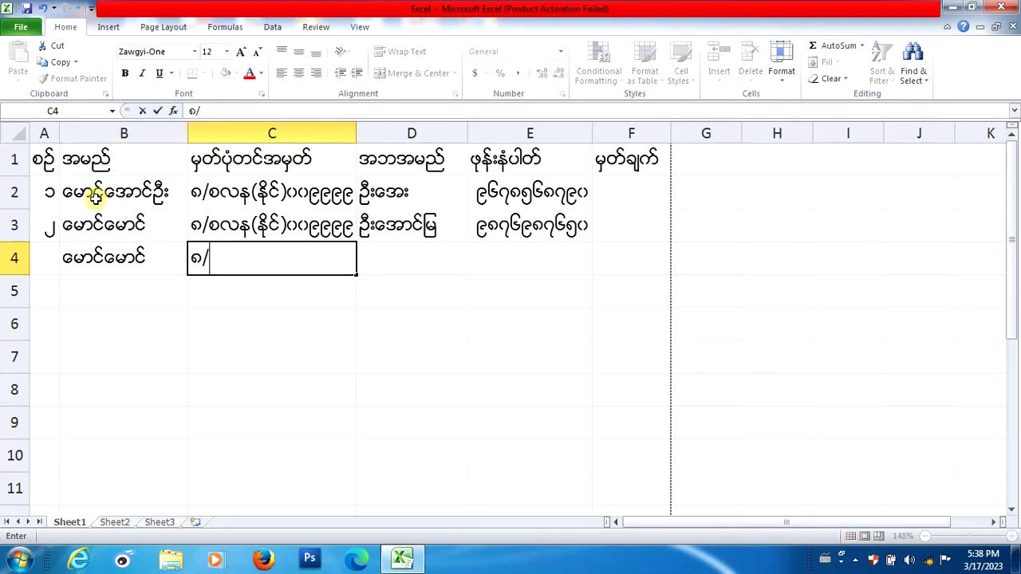
type("စလန(နိုင်)၁၁၉၉၉၉")
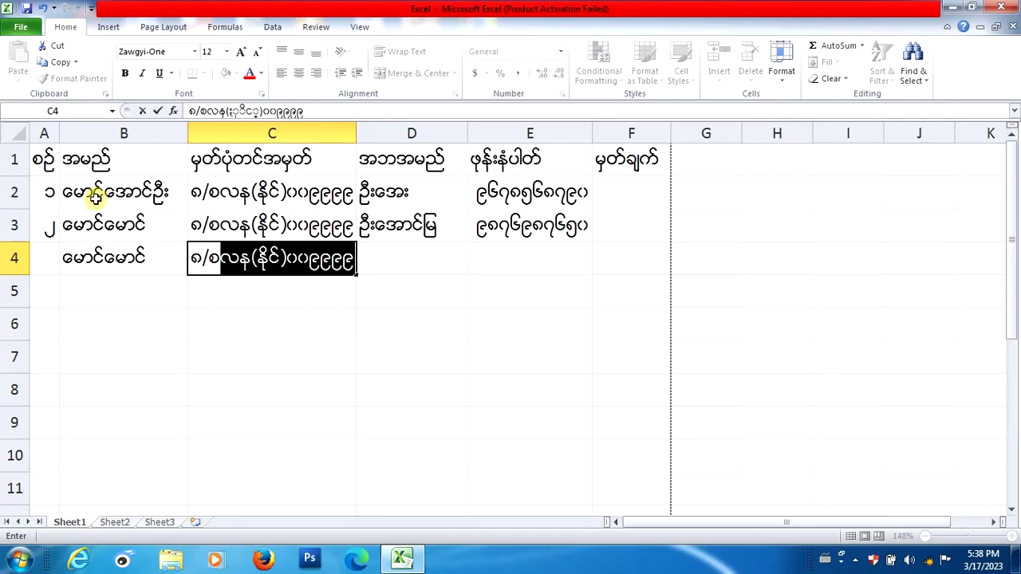
key("Tab")
type("ဥ")
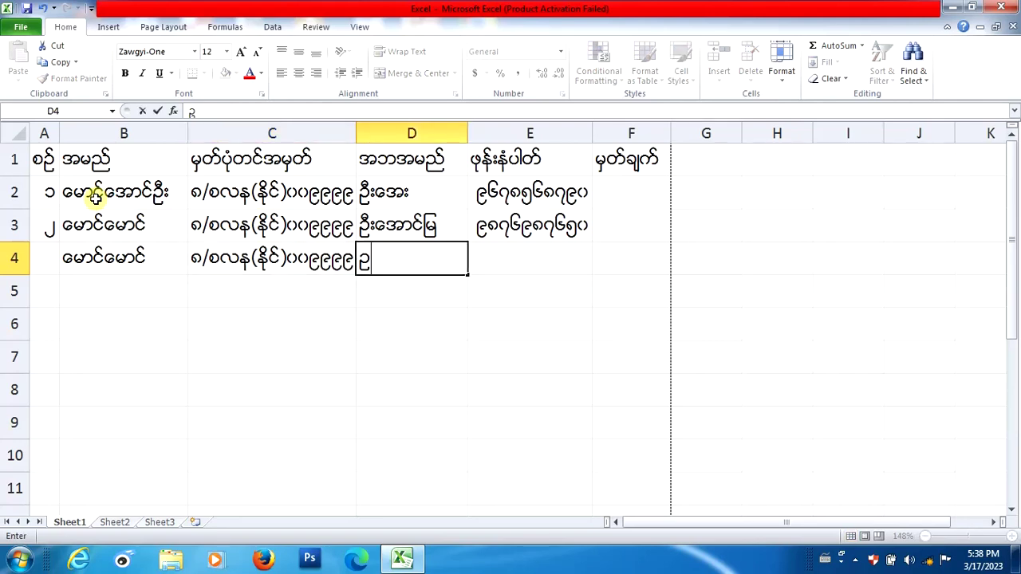
type("ီးေအ")
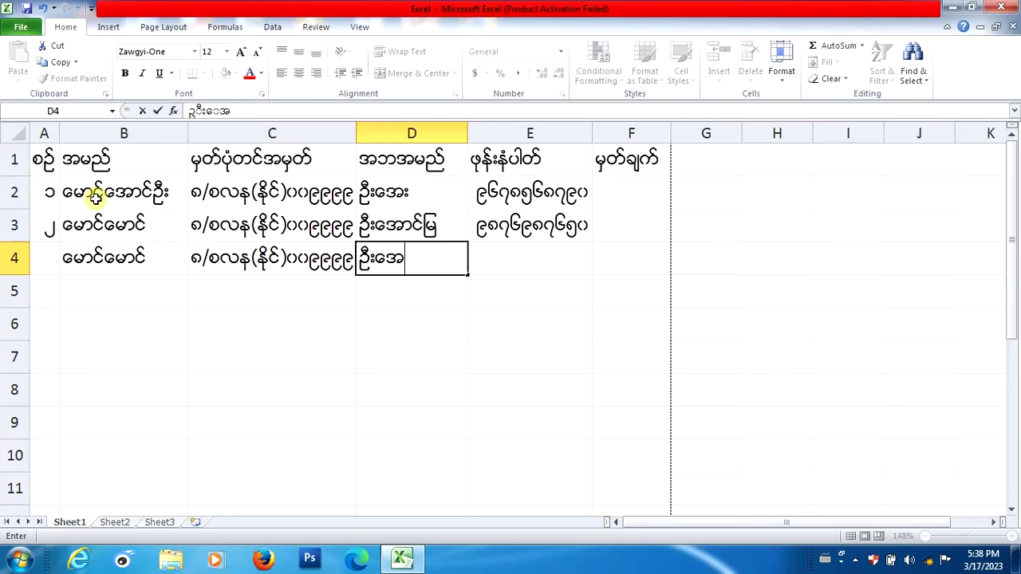
type("ာင္ျမ")
key("Tab")
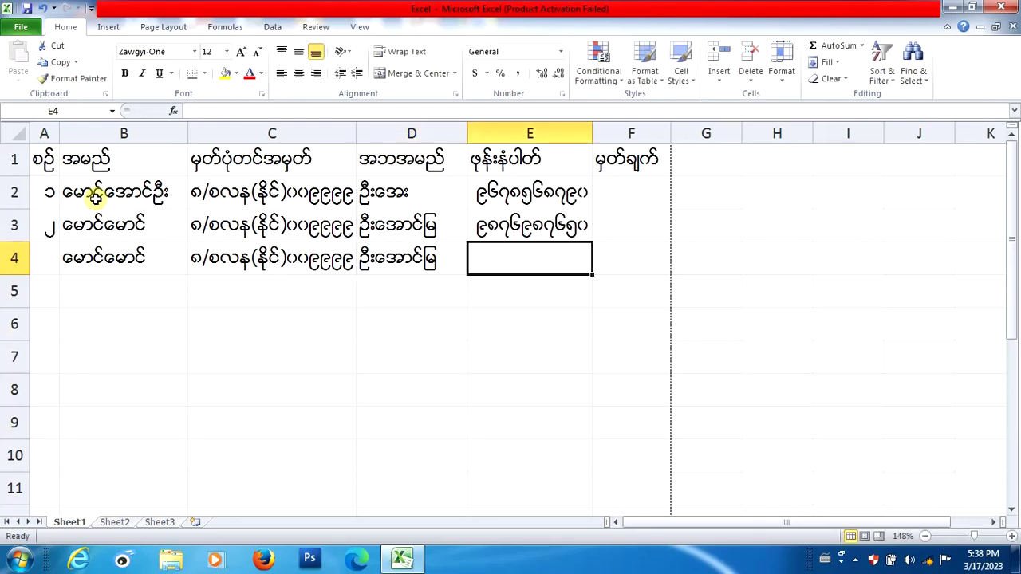
type("၀၉")
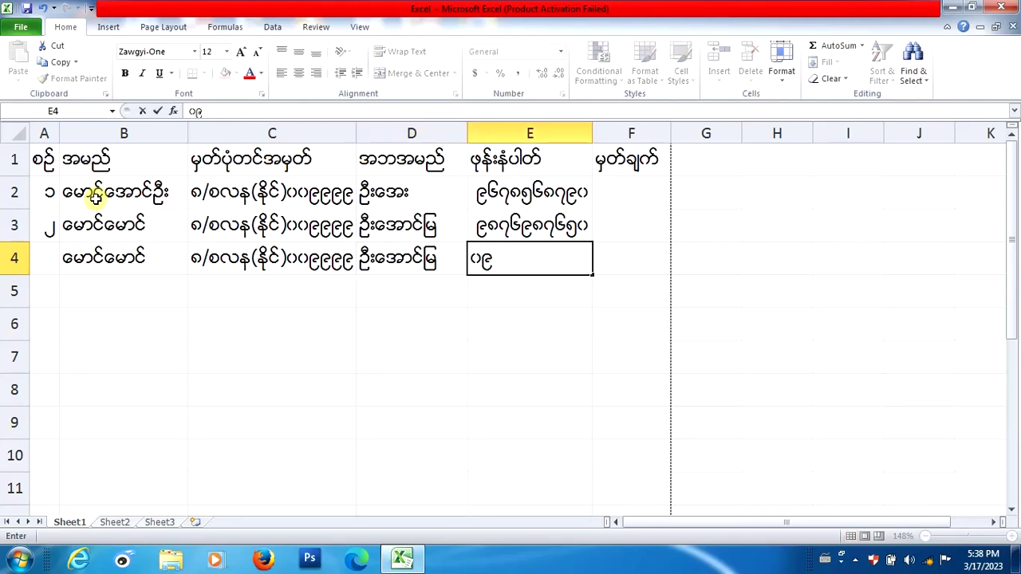
type("၈")
type("၇၆")
type("၇၈")
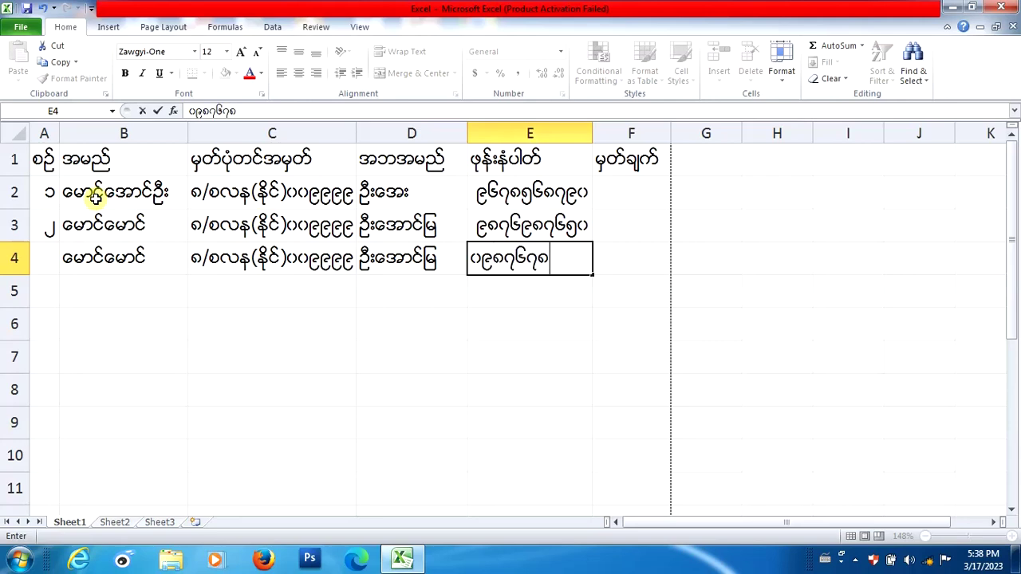
type("၈၉")
key("Tab")
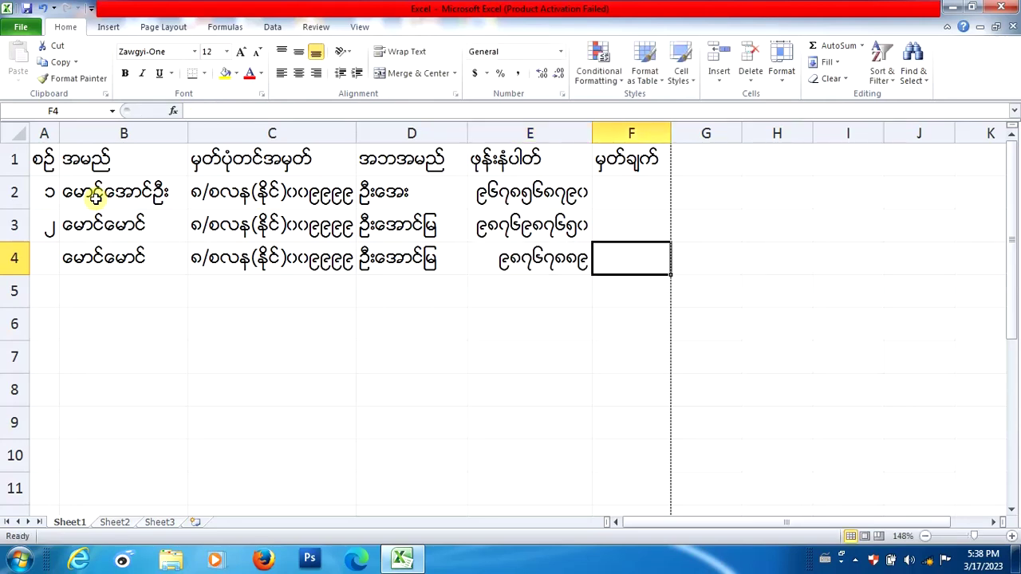
Step: Enter the next student's name in cell B5
key("Return")
key("Tab")
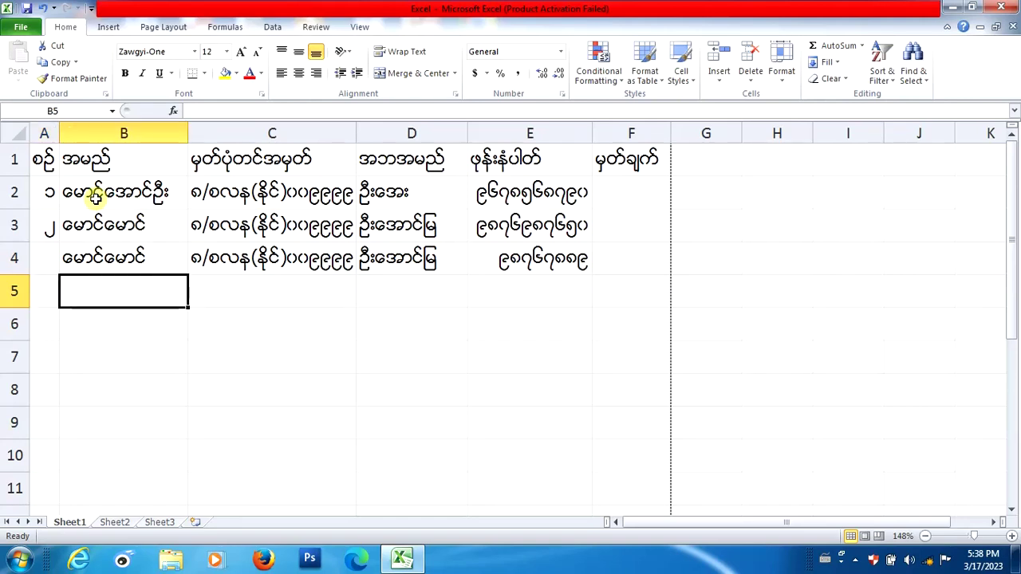
type("ေမ")
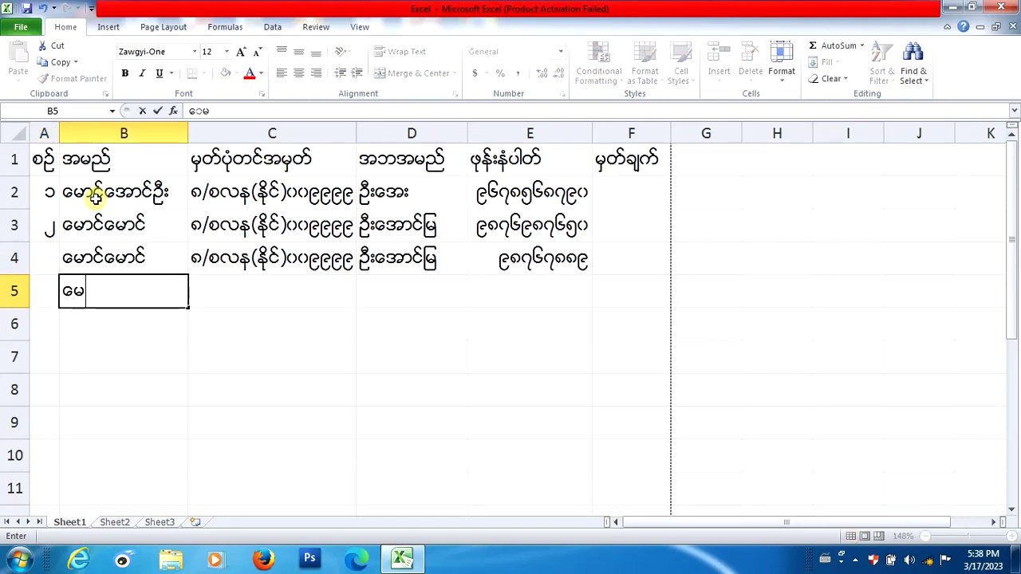
type("ာင္ေမာင္")
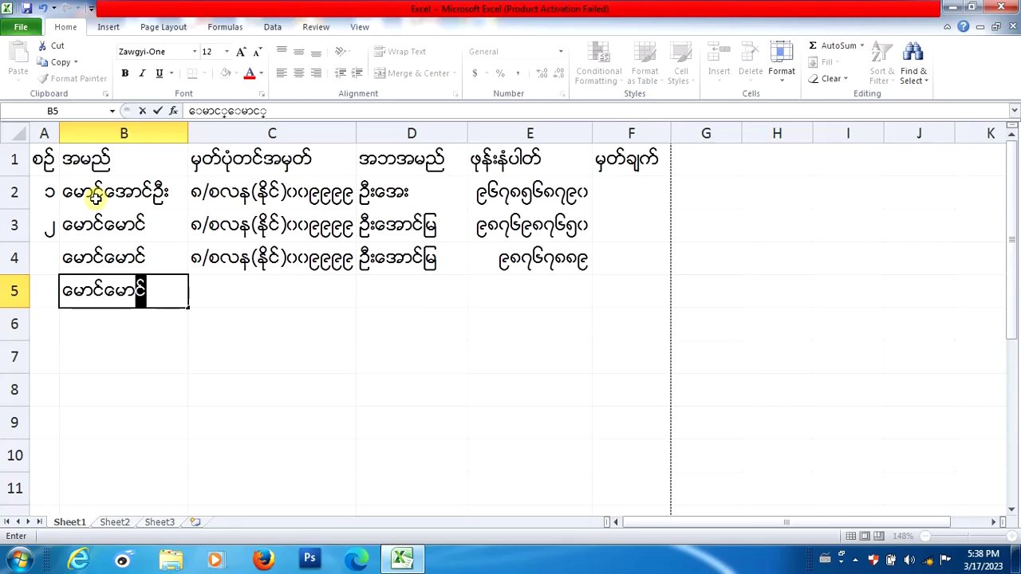
key("Tab")
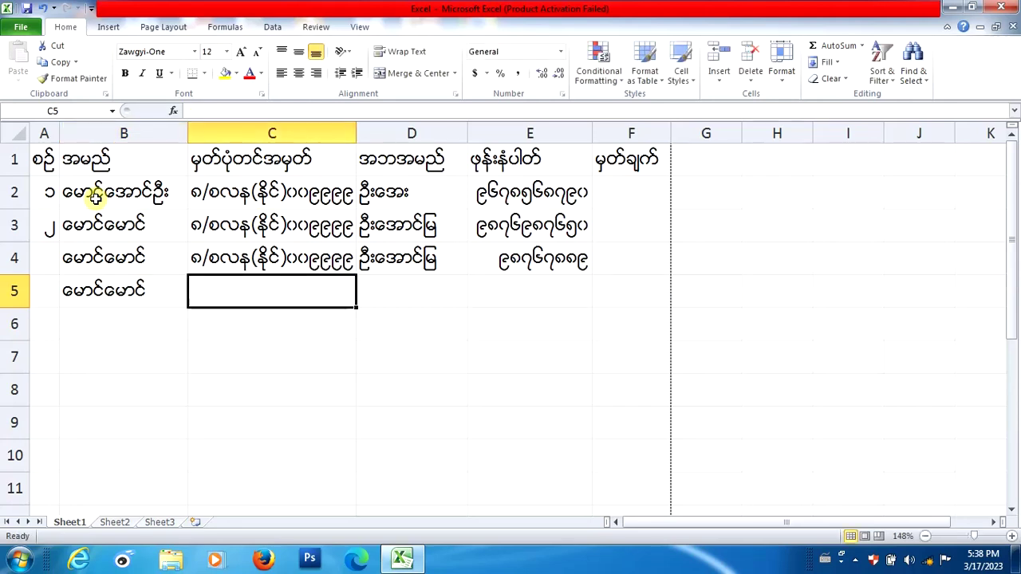
Step: Fill in the registration number, father's name and phone number in C5:E5
type("ေရ")
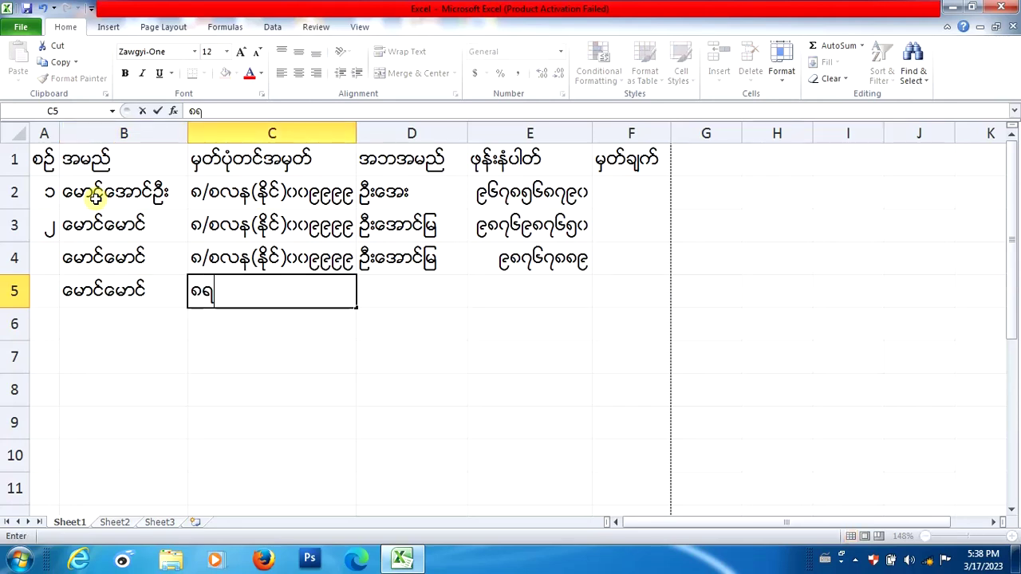
key("BackSpace")
key("BackSpace")
type("၈/")
type("စ")
key("Tab")
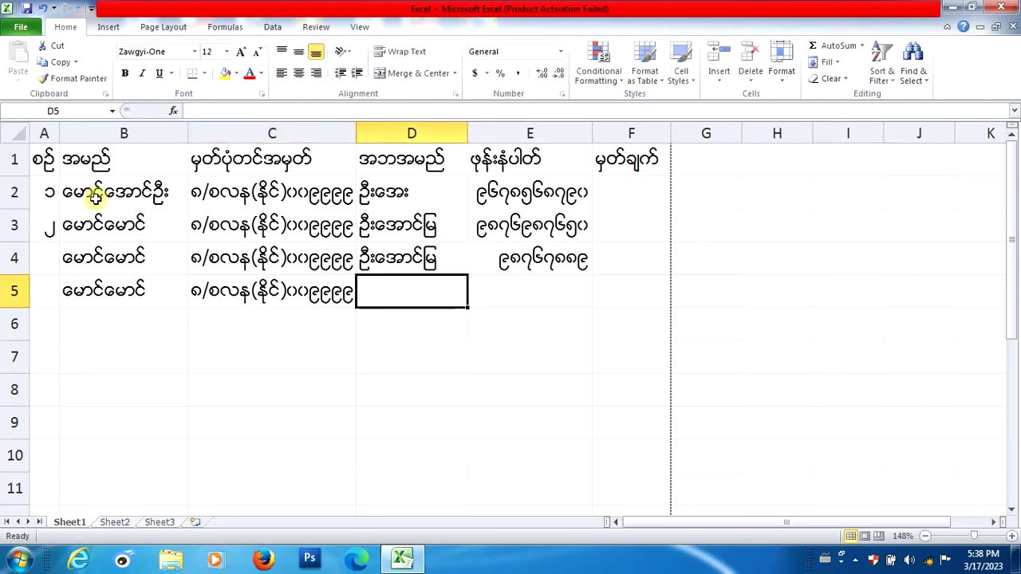
type("ဦးေ")
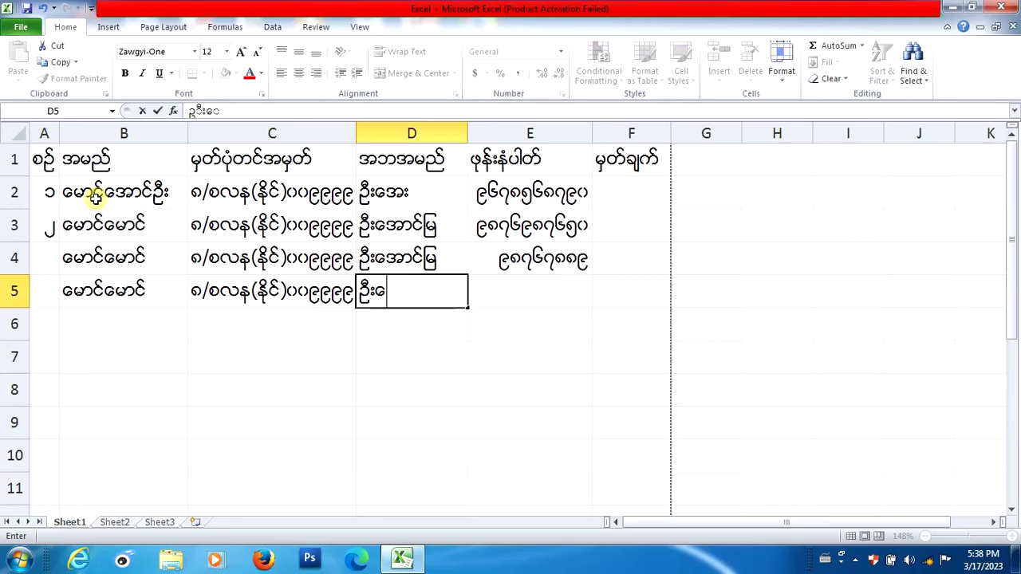
type("အာင္ျမ")
key("Tab")
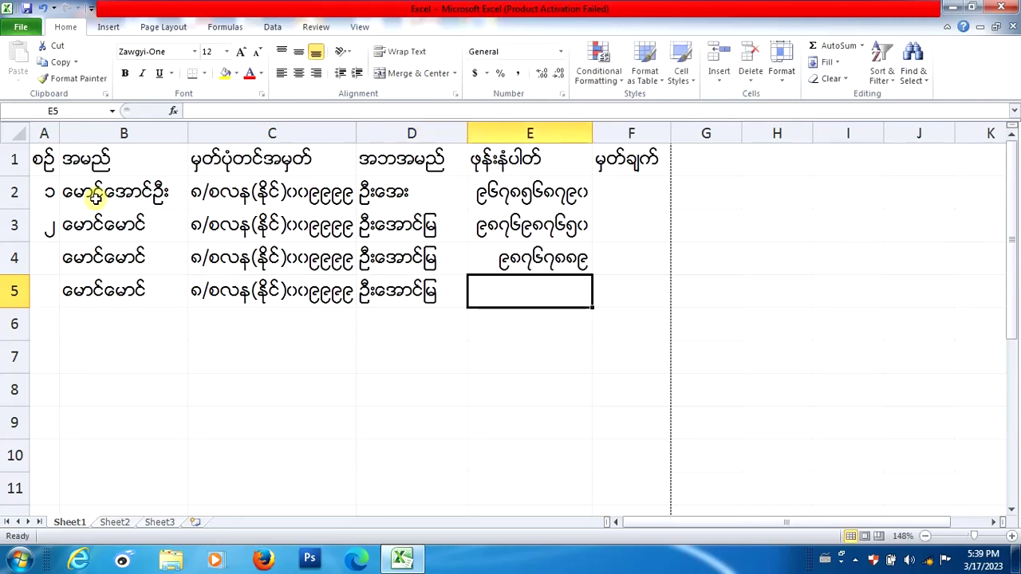
type("၀၉")
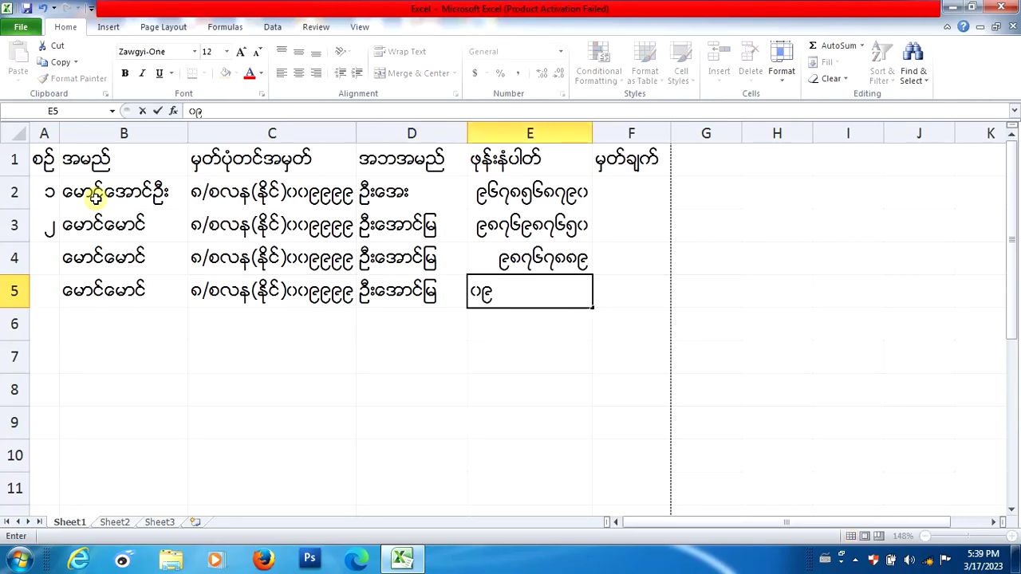
type("၉၉၉၉၉၉၉")
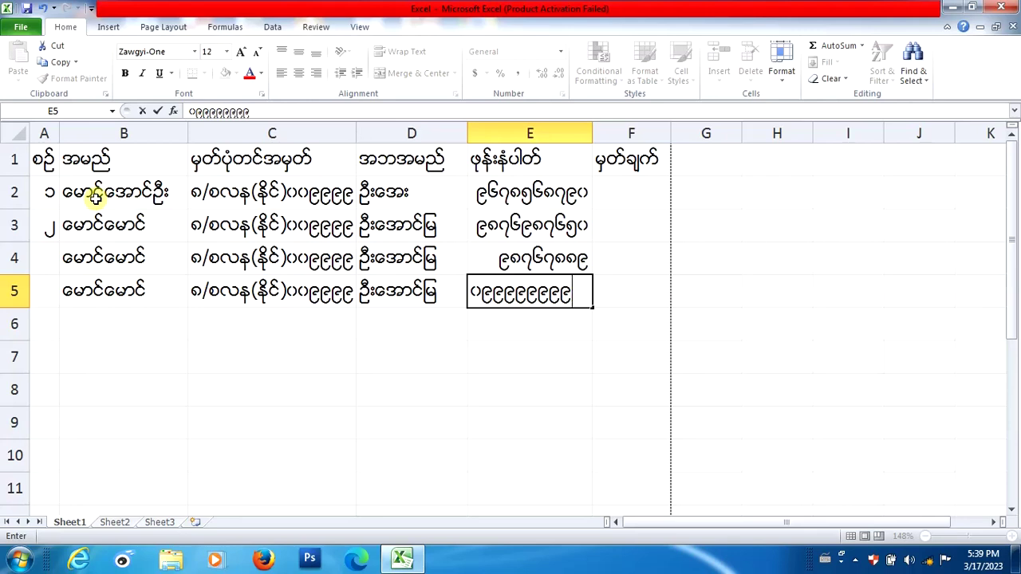
type("၉")
key("Tab")
key("Return")
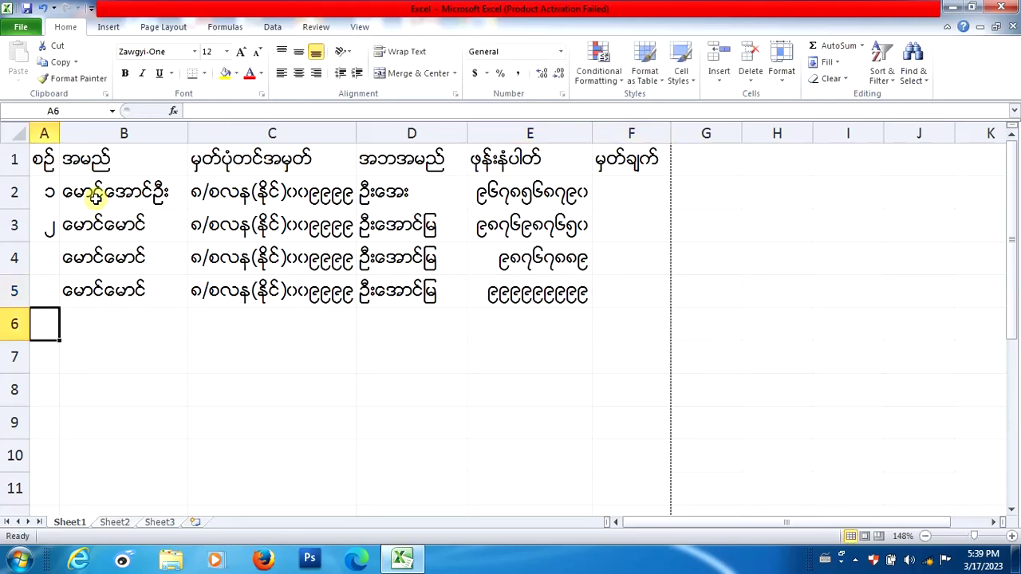
Step: Fill B6:E6 with the student's name, AutoCompleted registration number and father's name, and phone number
key("Tab")
type("ေ")
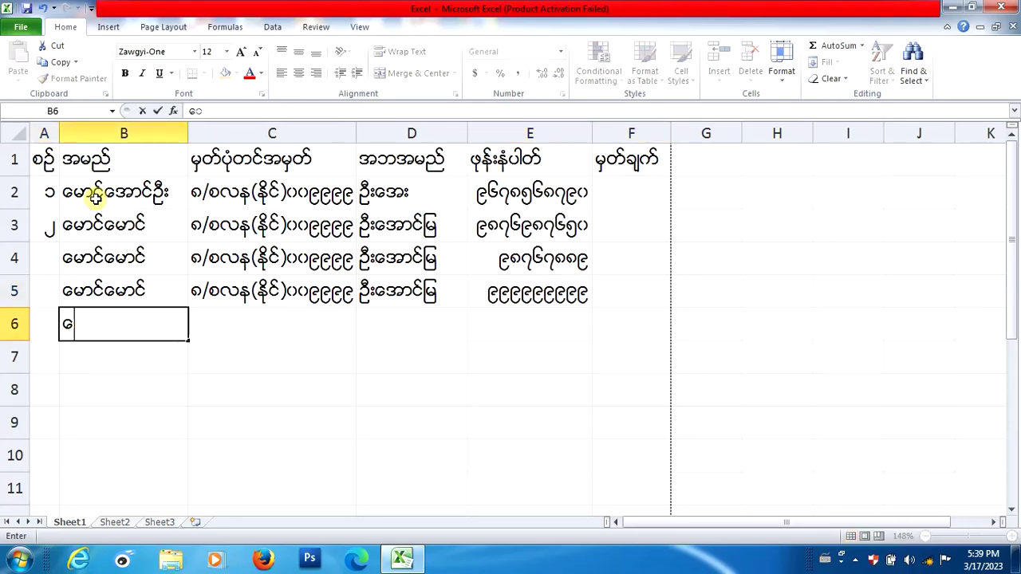
type("မာင္ေ")
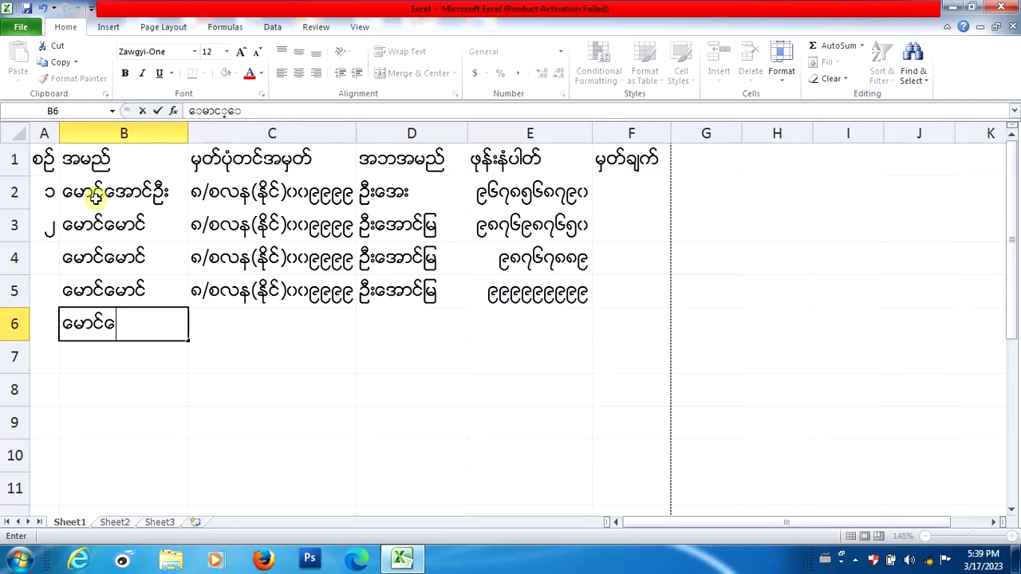
type("မာင္")
key("Tab")
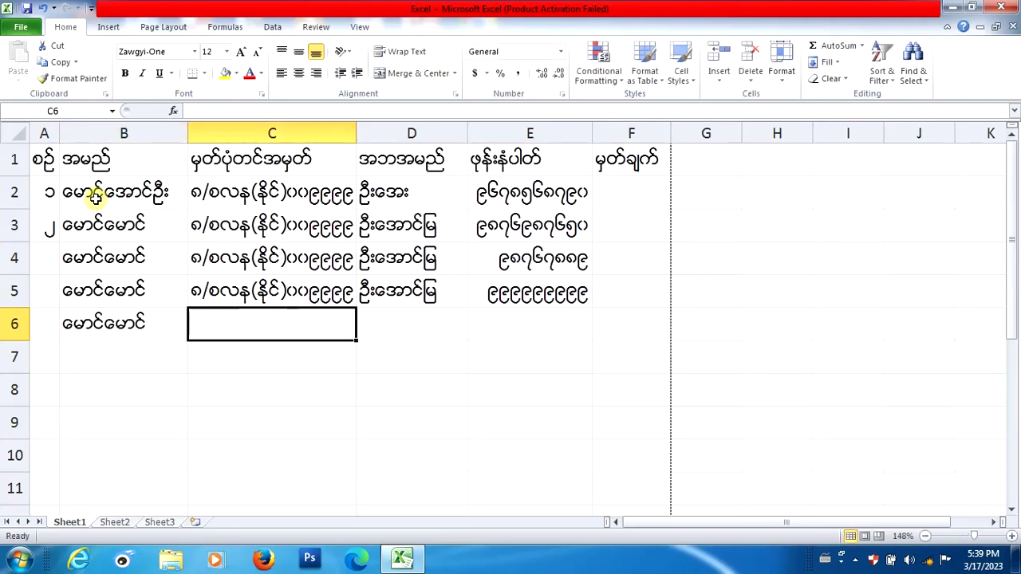
type("၈/")
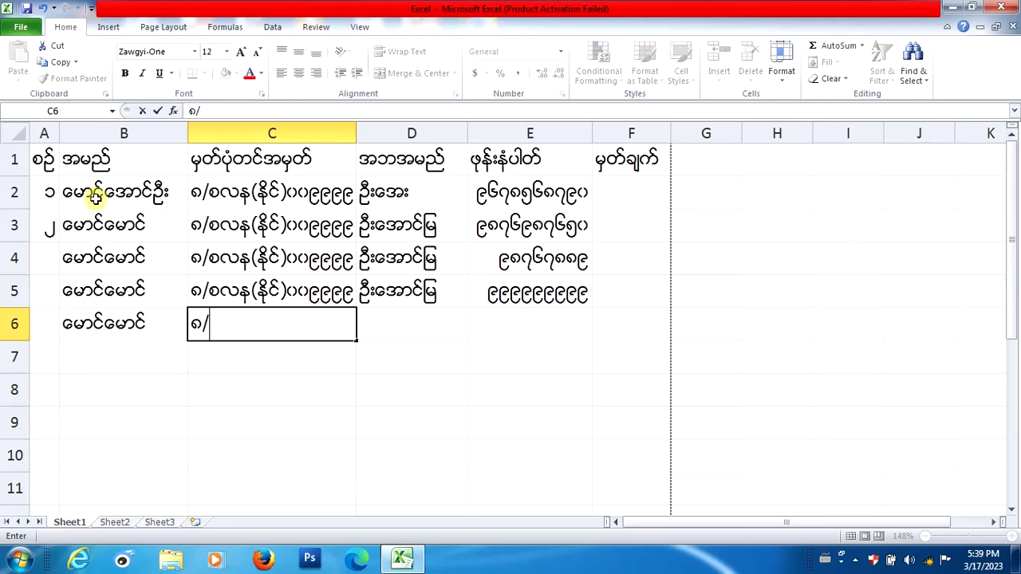
type("စလန(နိုင်)၁၁၉၉၉၉")
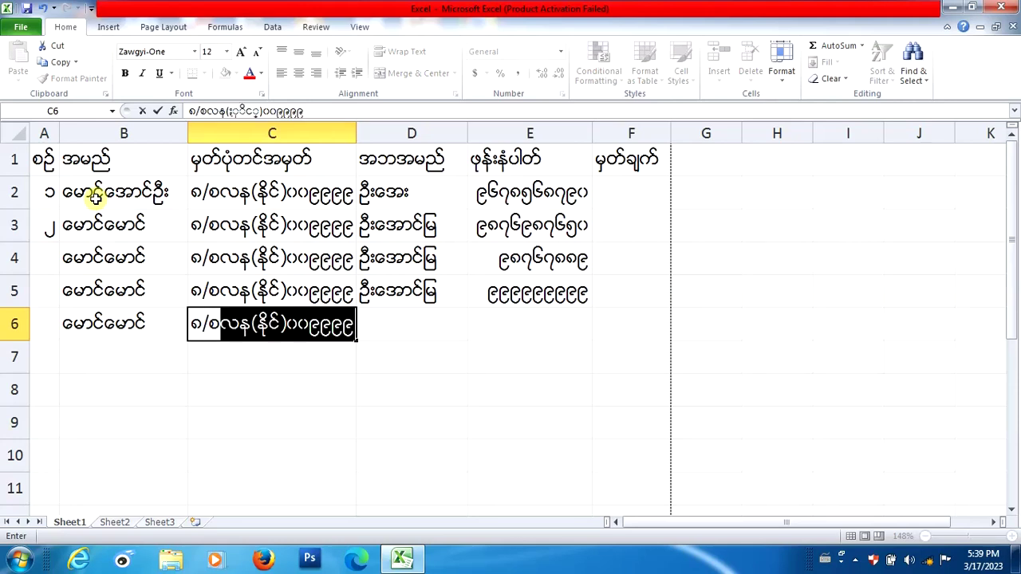
key("Tab")
type("ဥ")
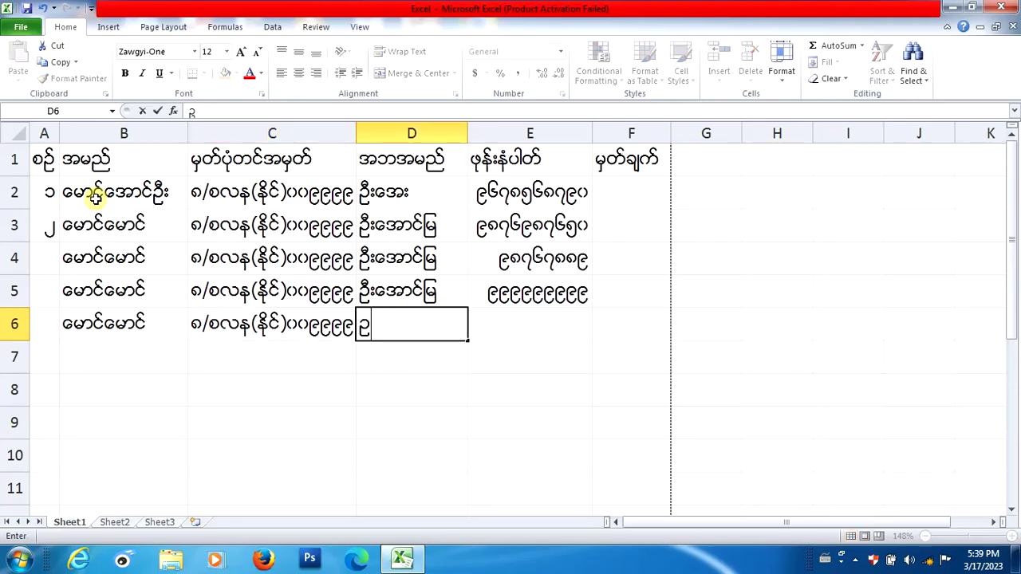
type("ီးေအာင္ျမ")
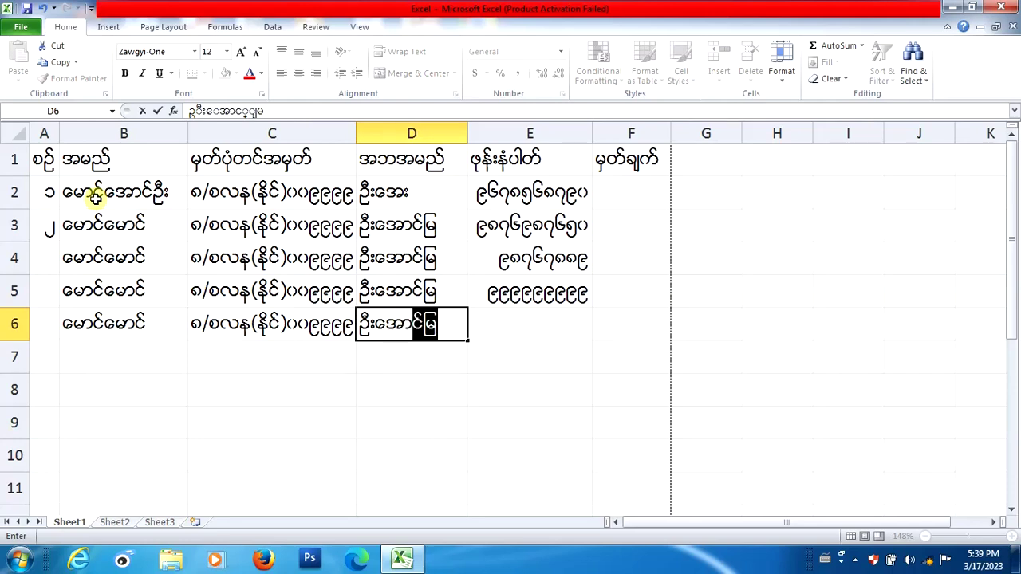
key("Tab")
type("၀")
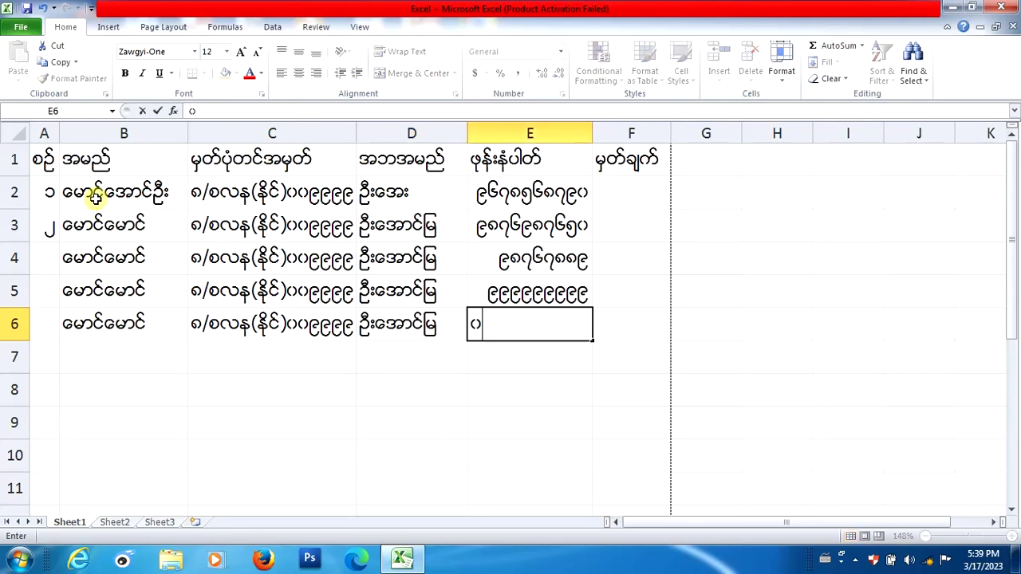
type("၉၈၈၈၈၇၇၈၈")
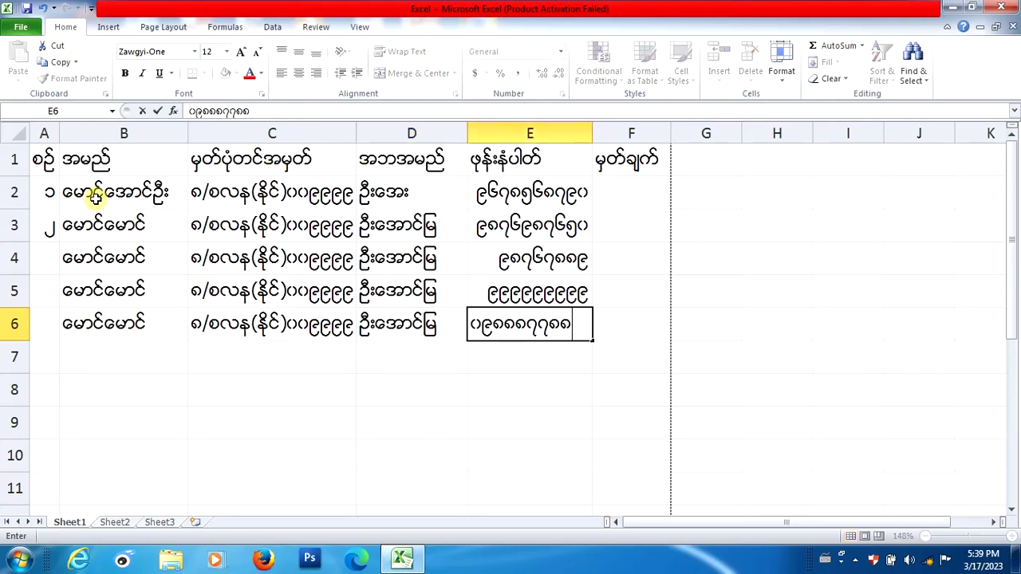
type("၈")
key("Tab")
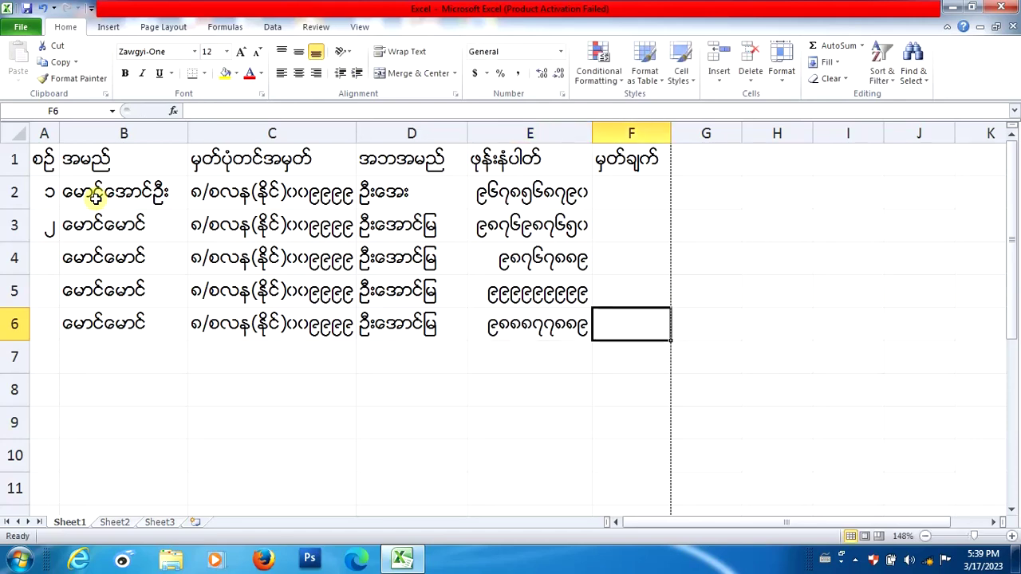
key("Return")
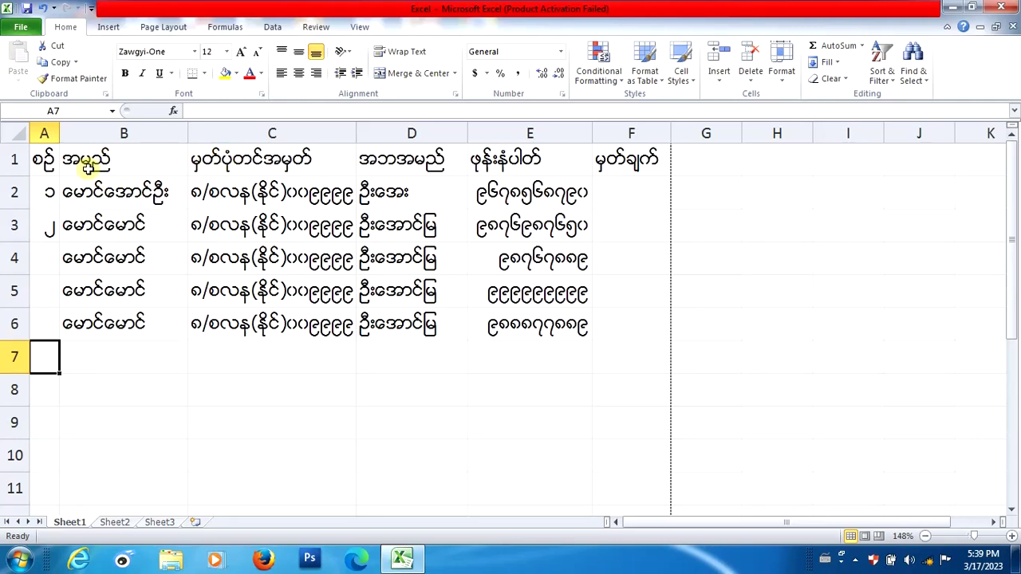
Step: Apply Middle Align and Center to the six column titles in row 1
left_click(114, 168)
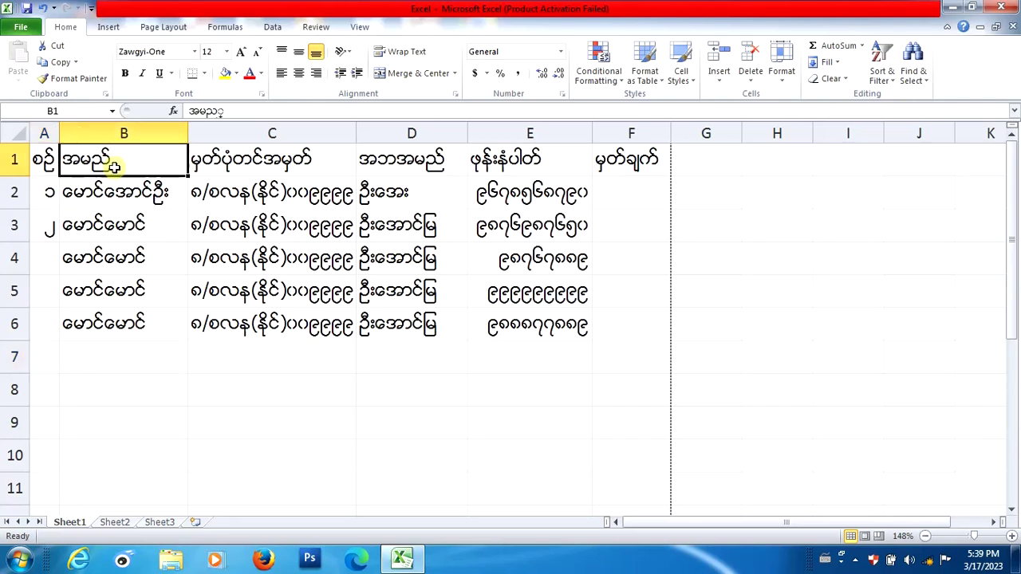
left_click(226, 156)
left_click(610, 160)
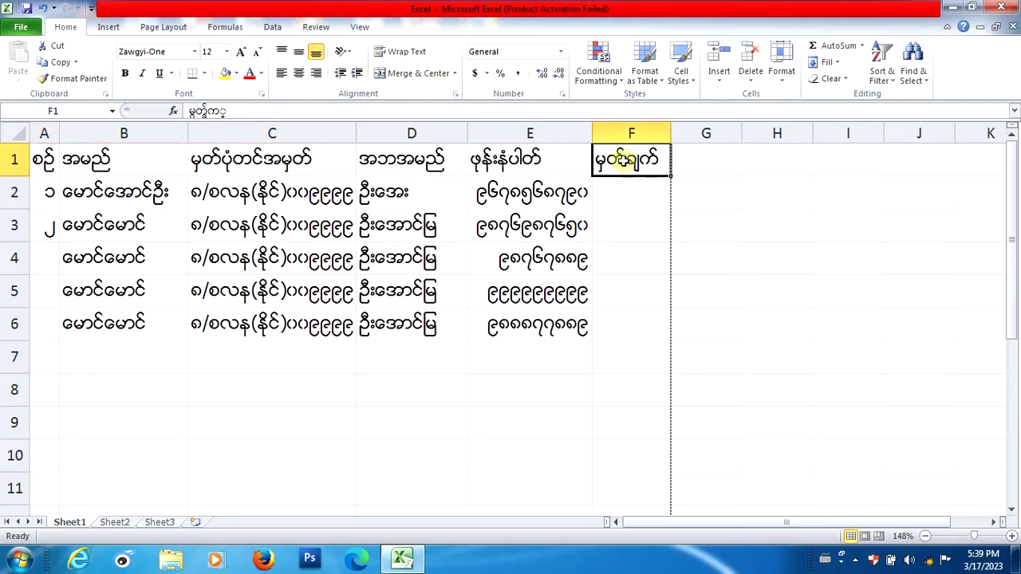
left_click(15, 159)
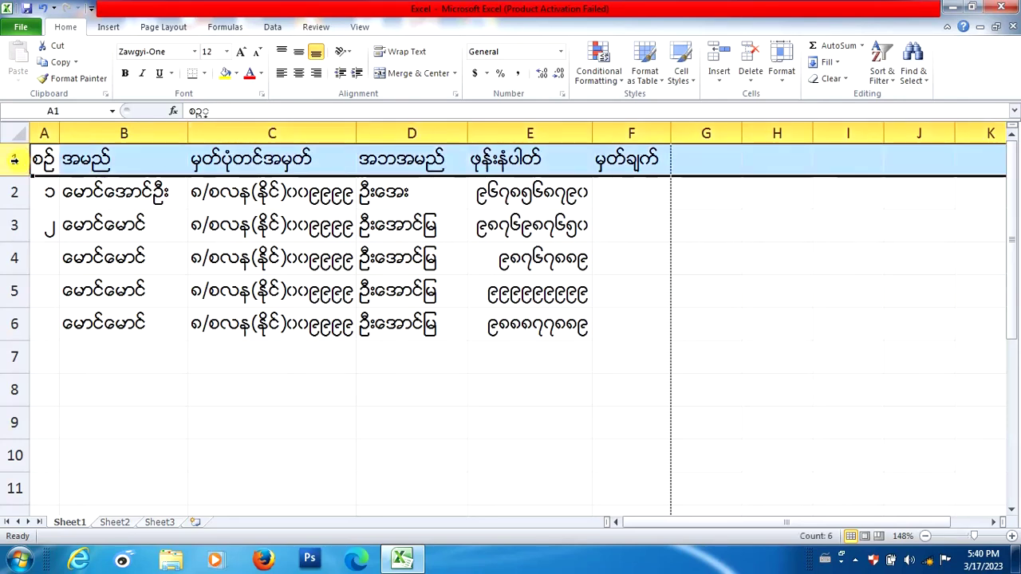
left_click(297, 52)
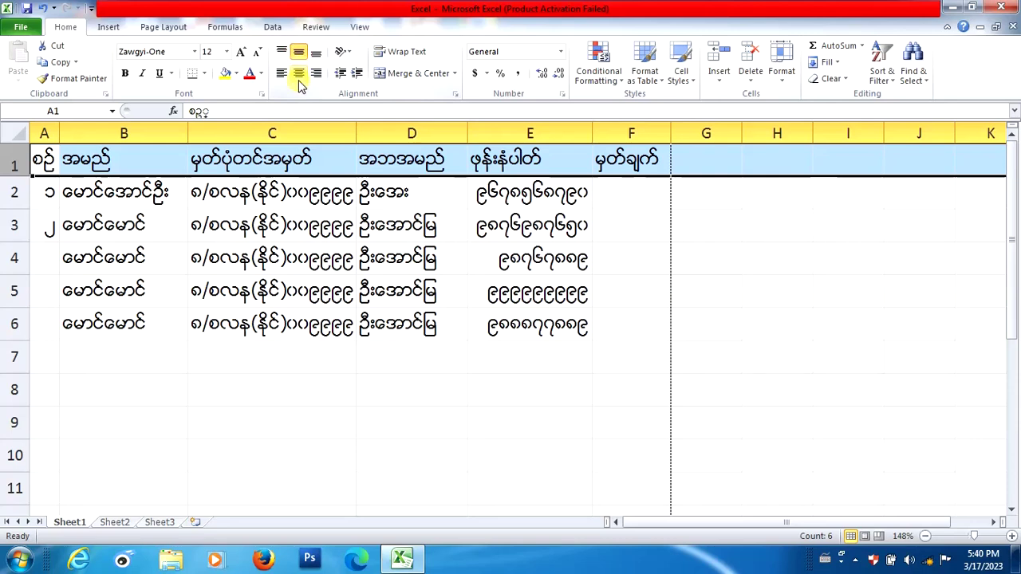
left_click(299, 73)
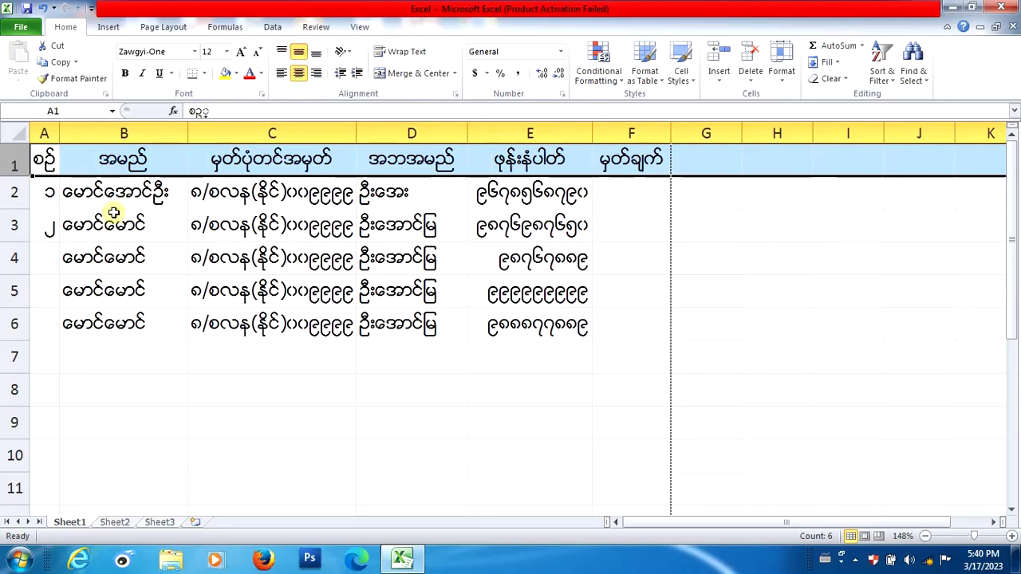
left_click(102, 193)
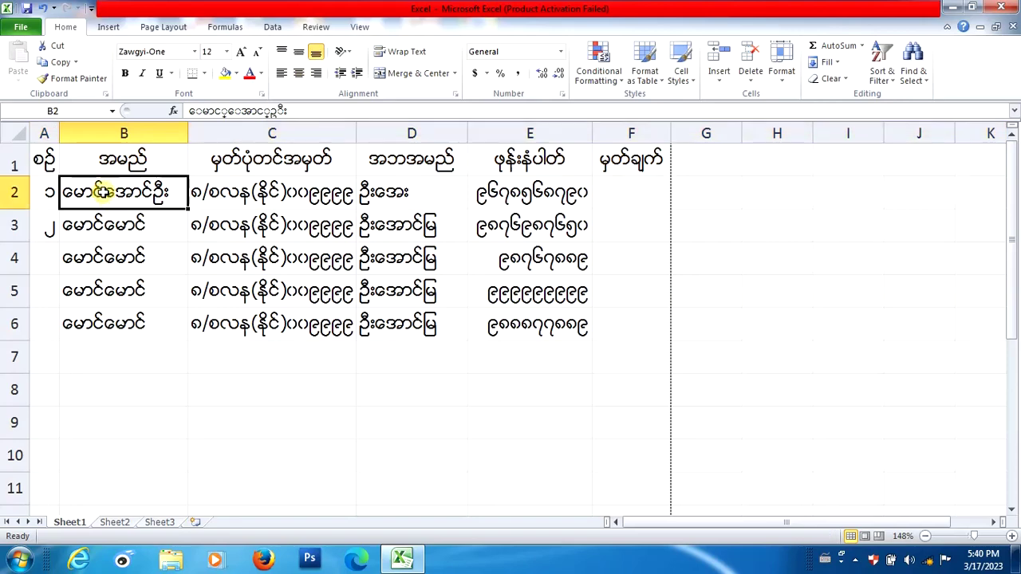
left_click_drag(103, 194, 120, 317)
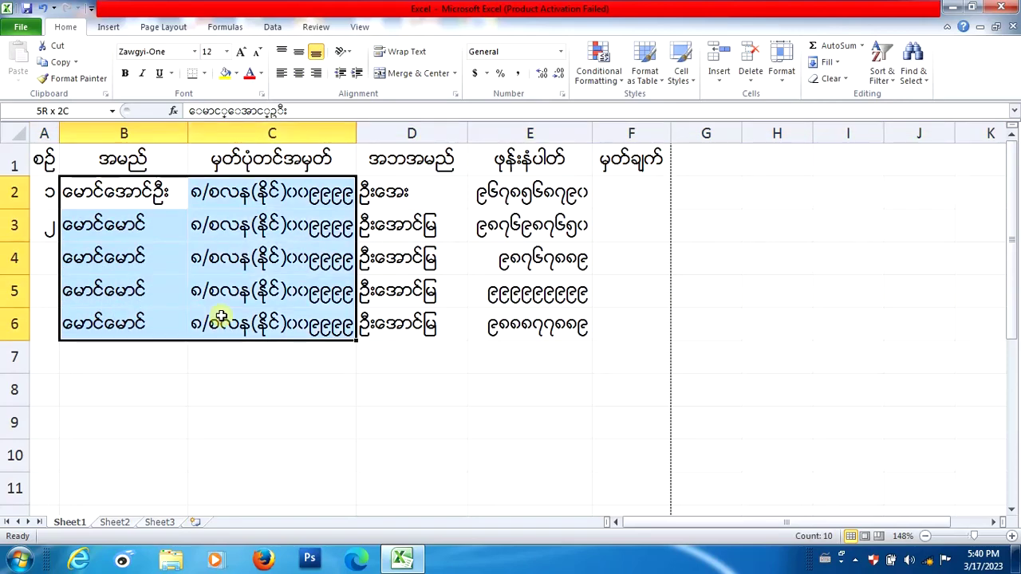
Step: Apply Align Text Left and Top Align to the student data block B2:E6
left_click_drag(120, 316, 533, 325)
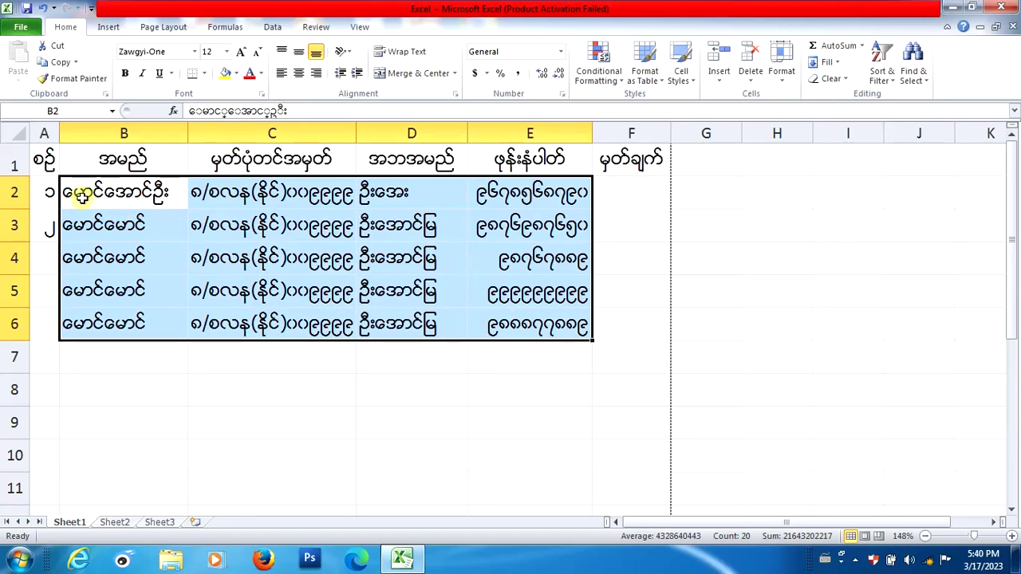
left_click(107, 370)
mouse_move(90, 193)
left_mouse_down()
mouse_move(80, 250)
mouse_move(94, 314)
left_mouse_up()
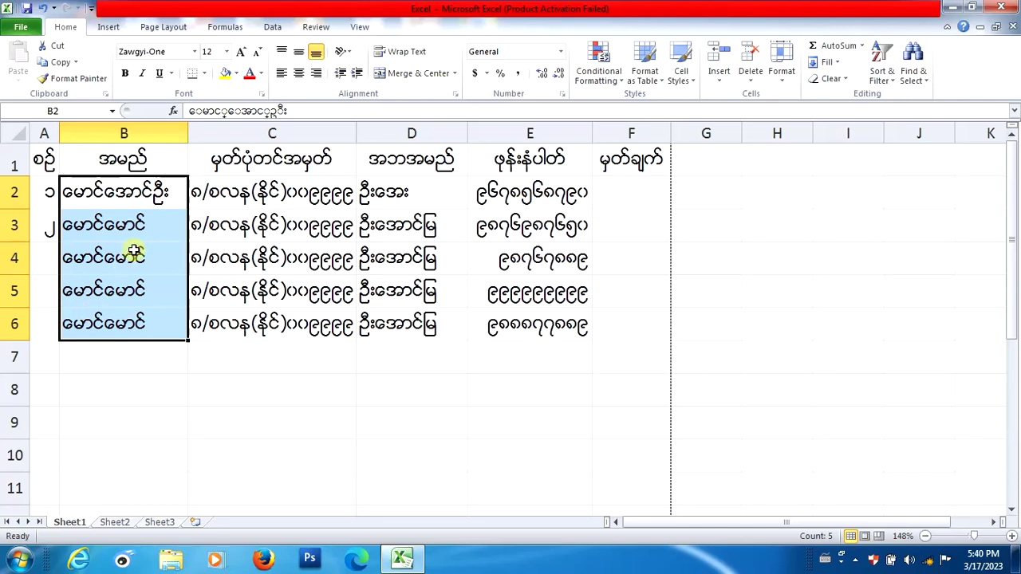
left_click_drag(246, 189, 265, 321)
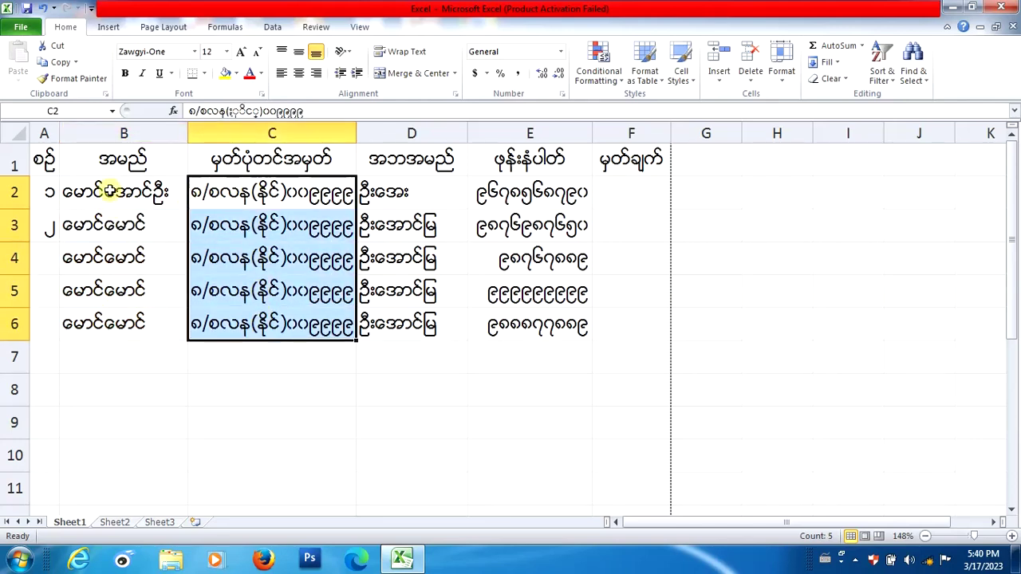
left_click_drag(109, 191, 113, 304)
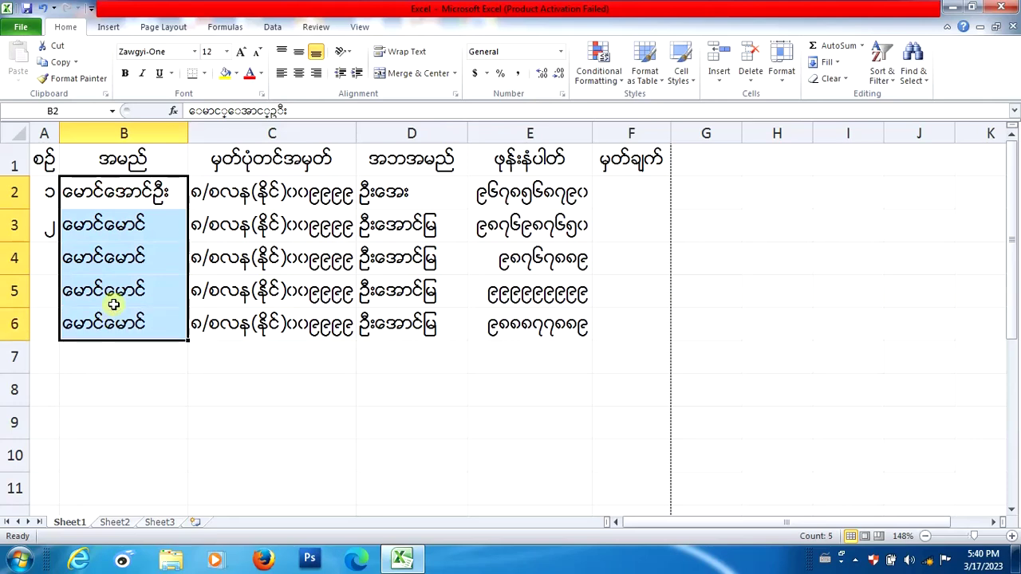
left_click(118, 206)
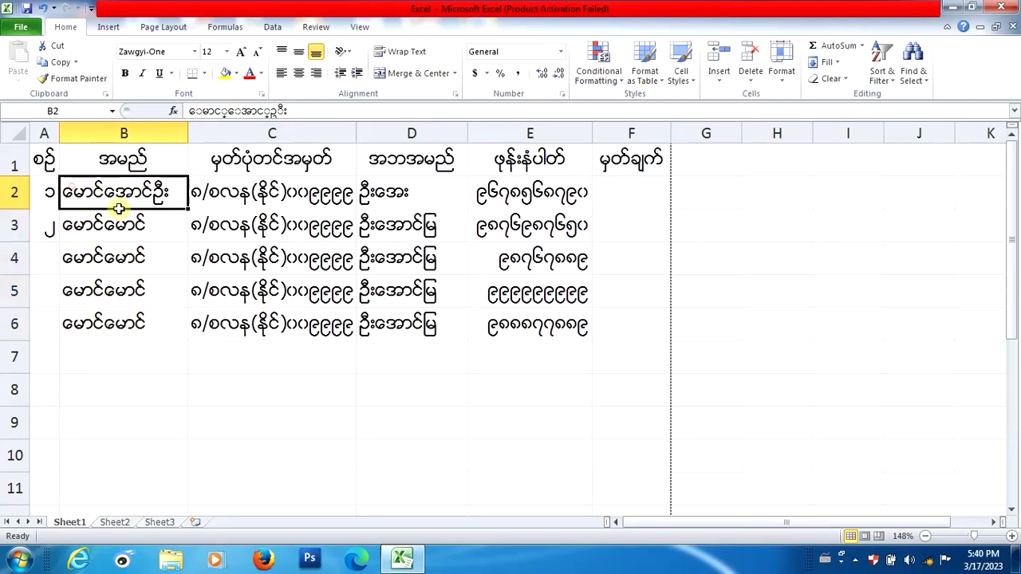
left_click_drag(118, 208, 525, 329)
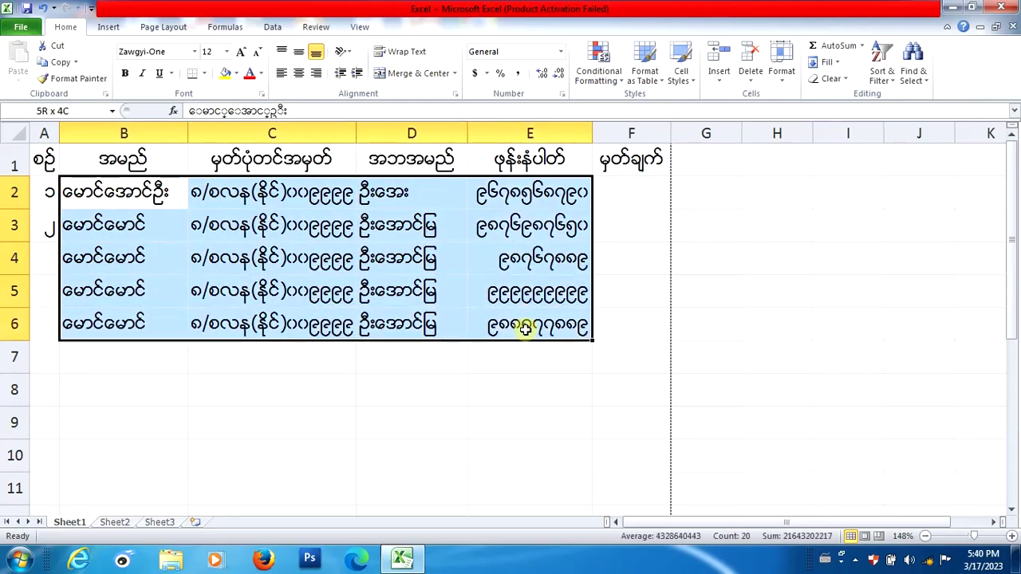
left_click(281, 72)
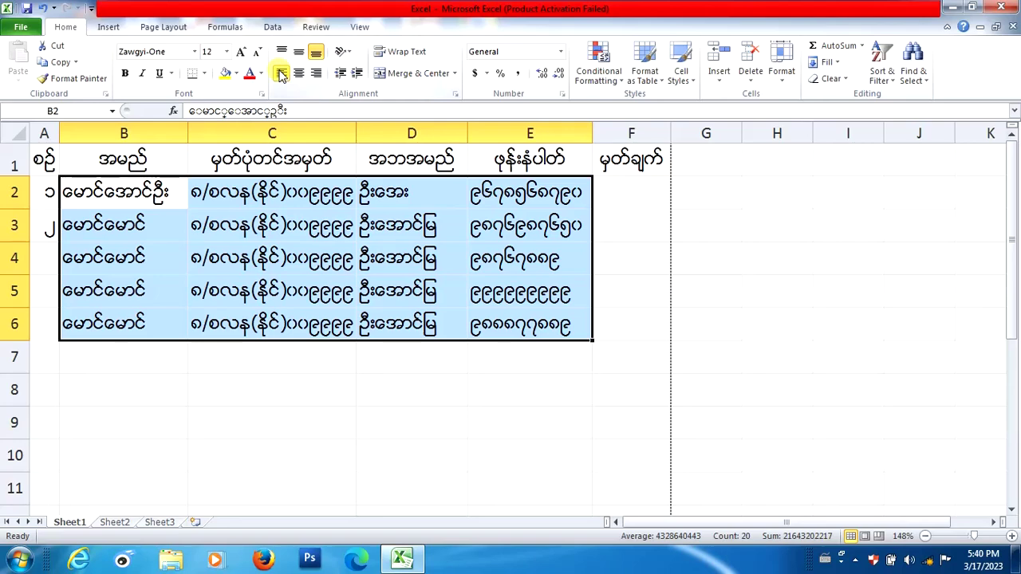
left_click(281, 53)
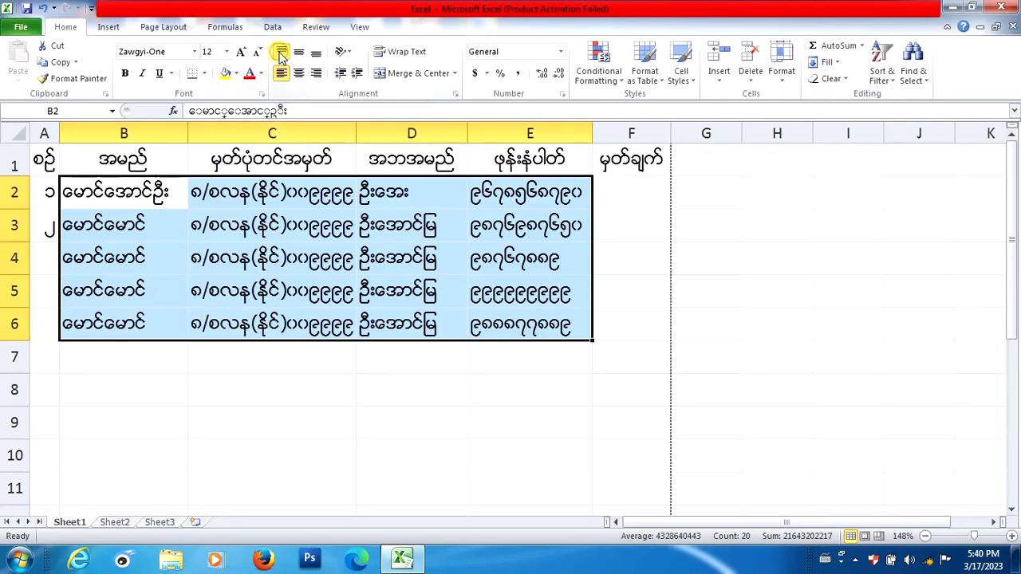
left_click(188, 386)
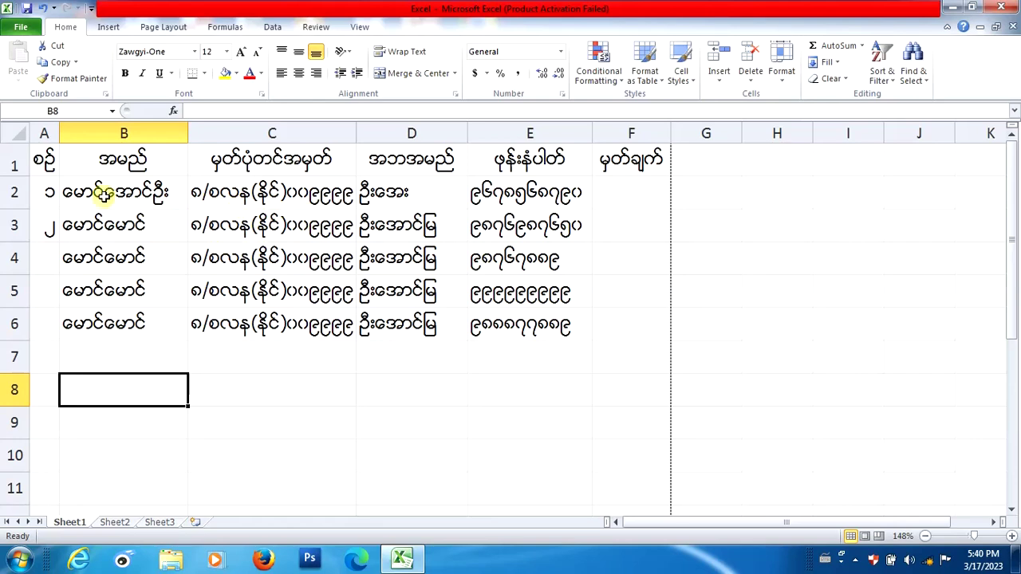
Step: Apply Middle Align and Center to all of column A
left_click(46, 132)
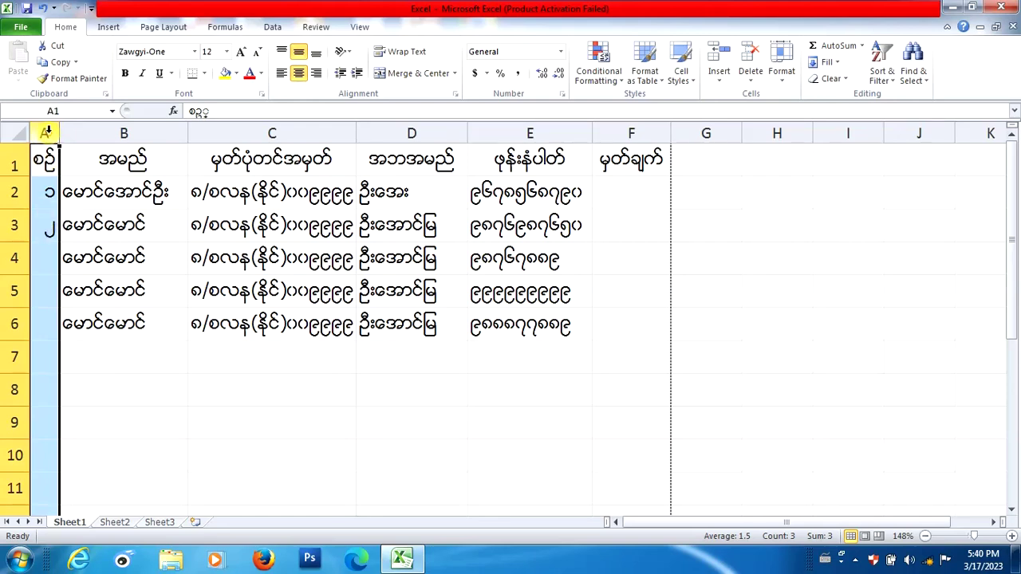
left_click(298, 72)
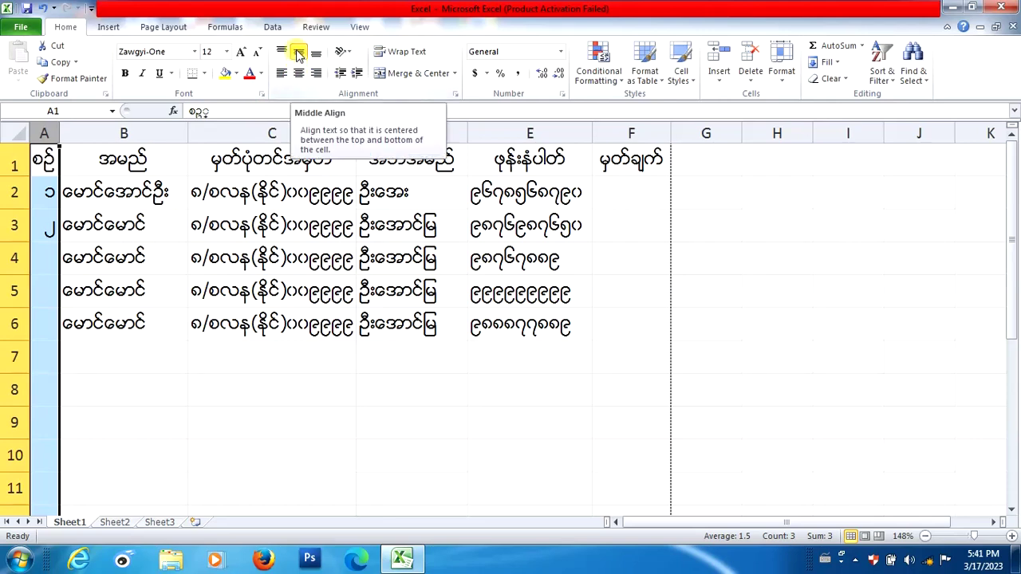
left_click(298, 72)
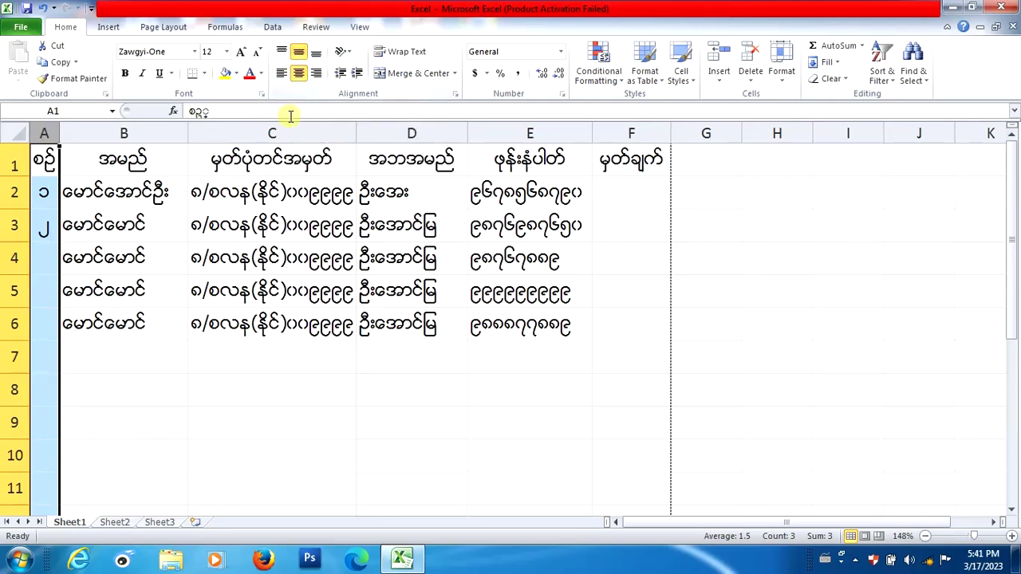
left_click(194, 257)
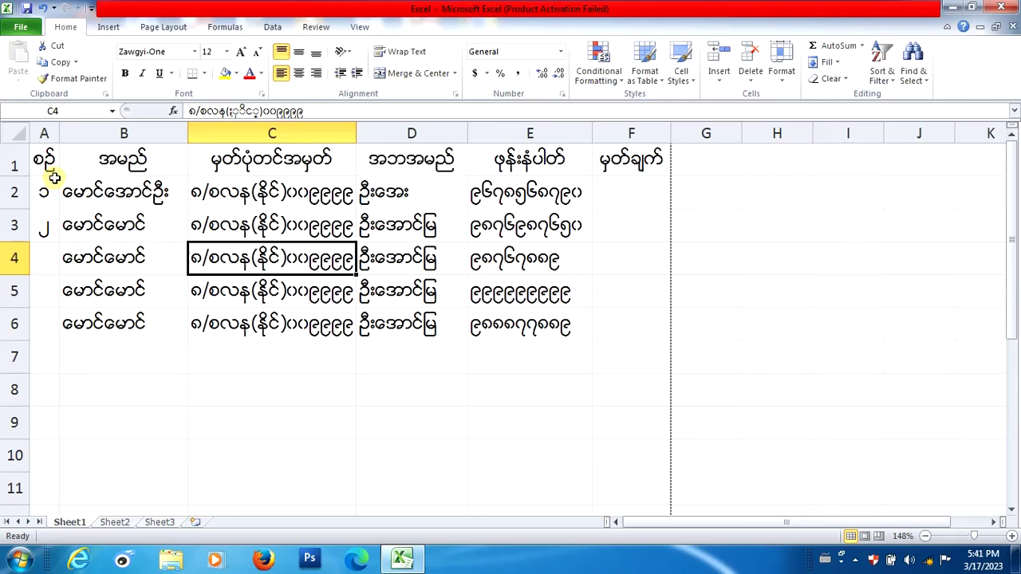
Step: Extend the serial numbers from A2:A3 down to A6 so they run ၁ to ၅
left_click_drag(48, 192, 44, 321)
left_click(44, 192)
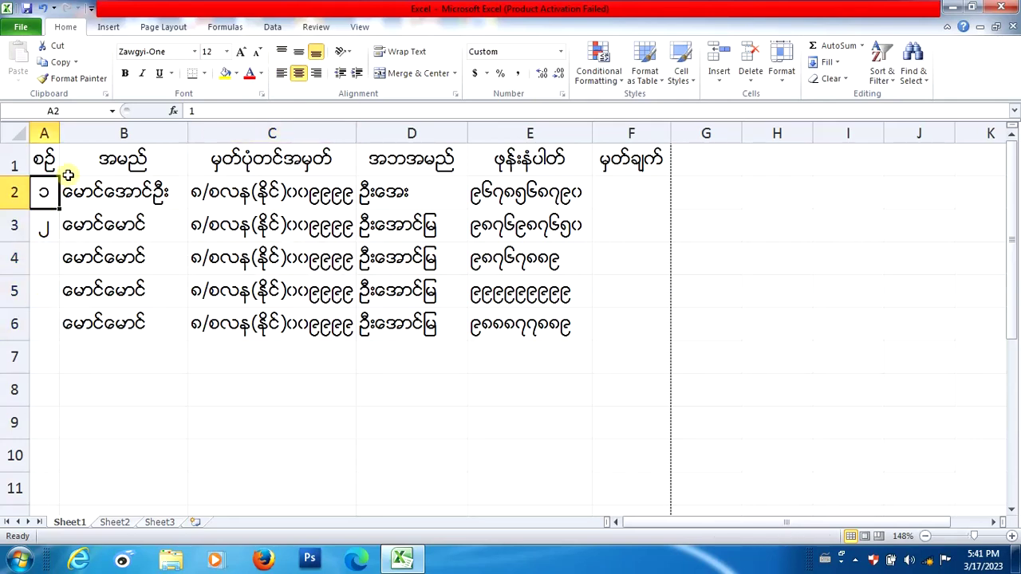
left_click(158, 383)
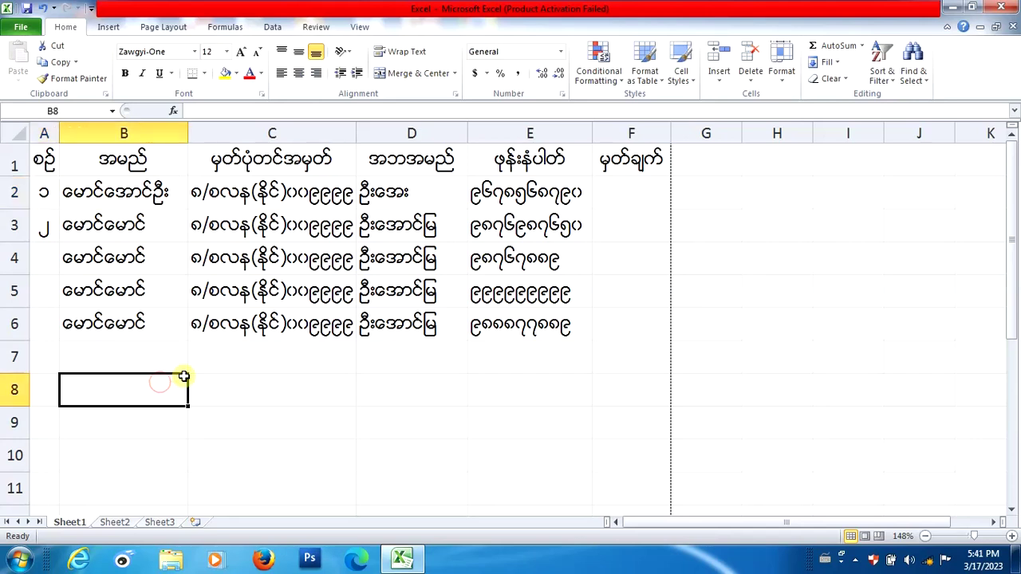
left_click(48, 194)
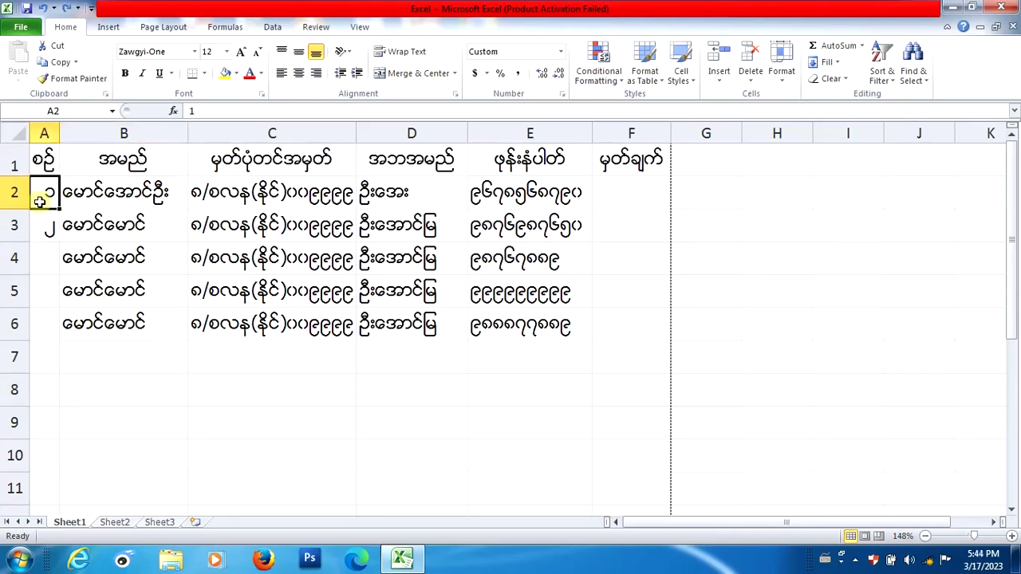
left_click_drag(47, 193, 48, 226)
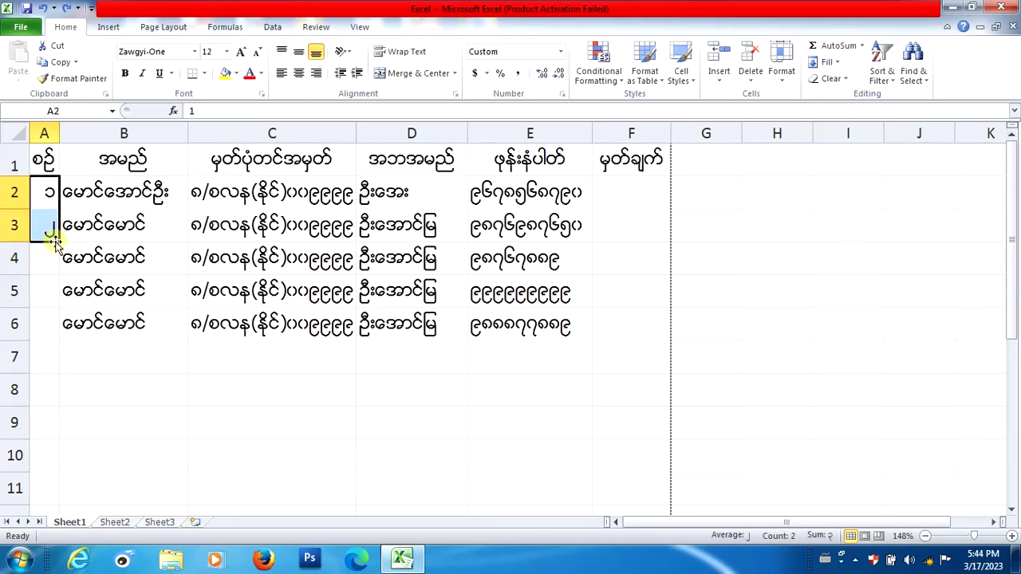
left_click_drag(58, 244, 50, 335)
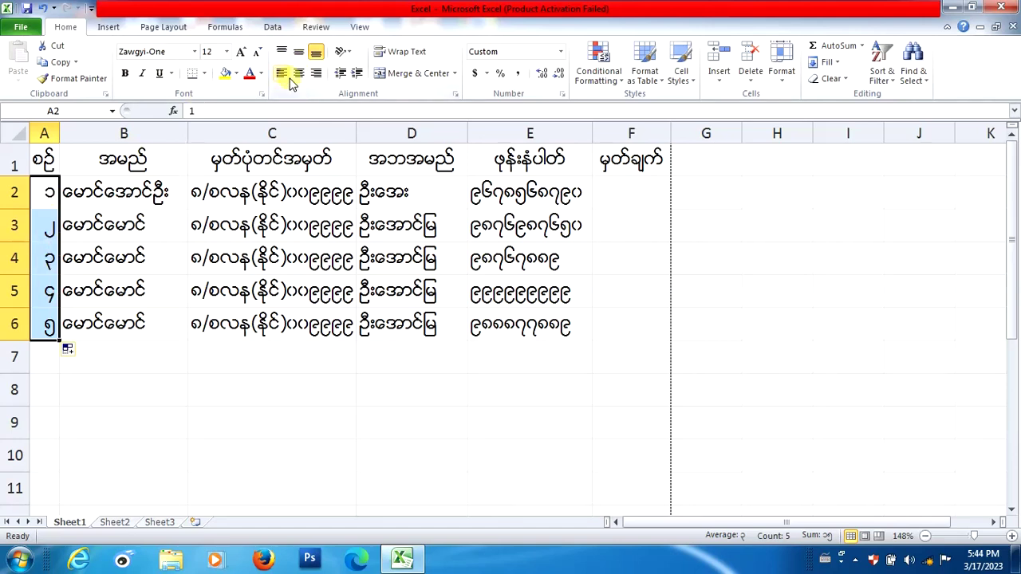
Step: Center the serial numbers in A2:A6 vertically and horizontally
left_click(299, 52)
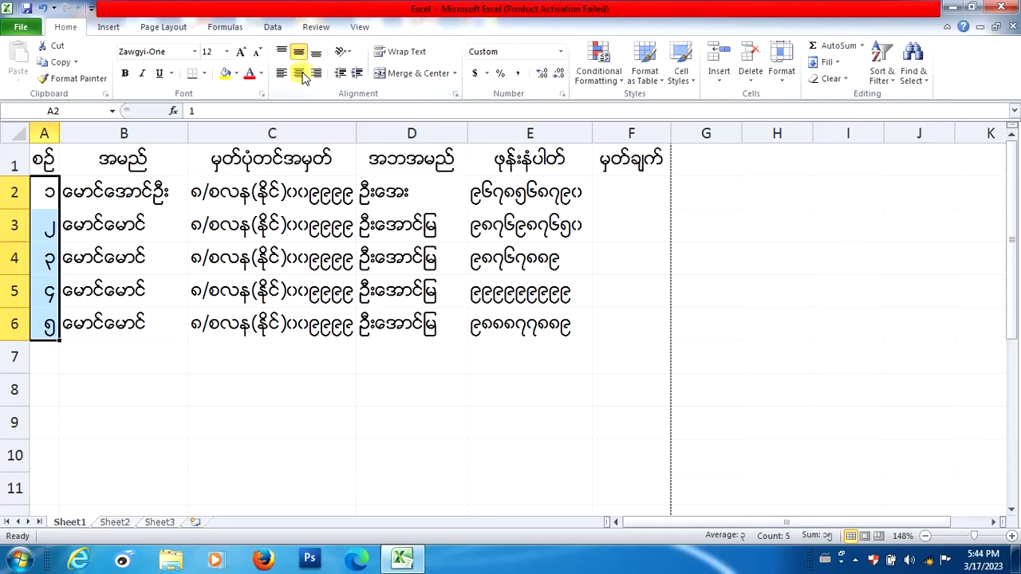
left_click(299, 72)
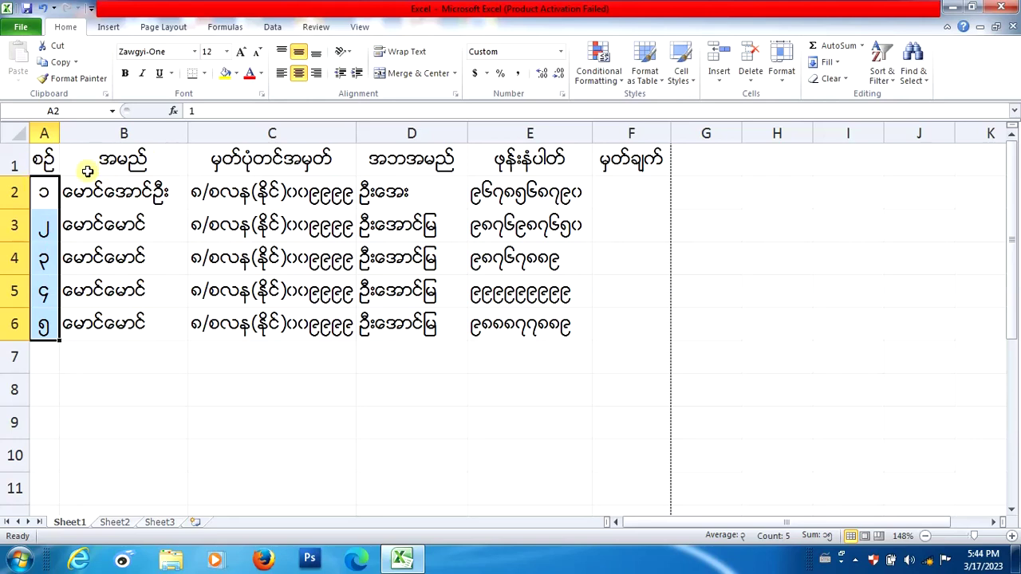
left_click(44, 160)
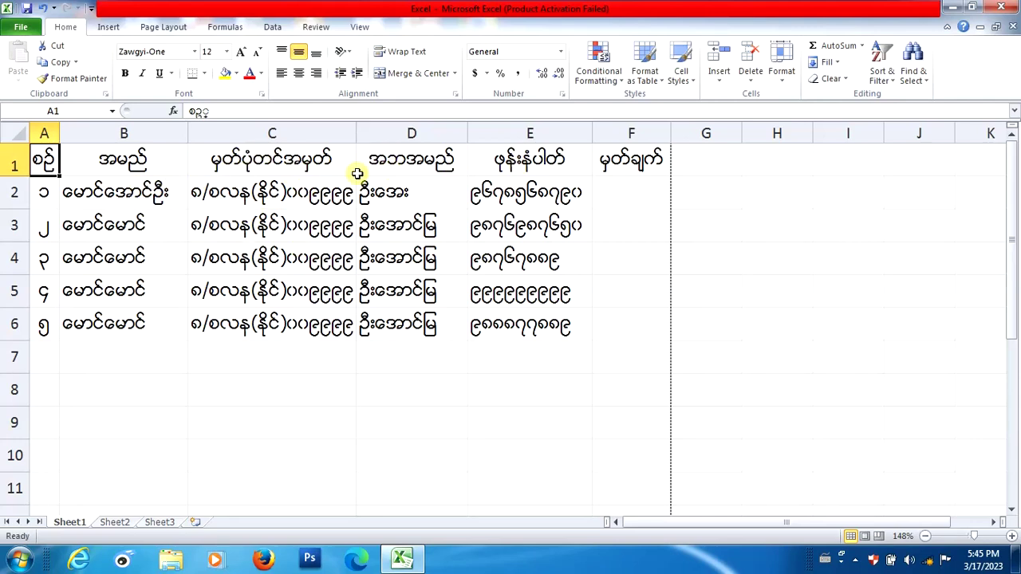
Step: Insert a blank row above the header row
left_click(16, 165)
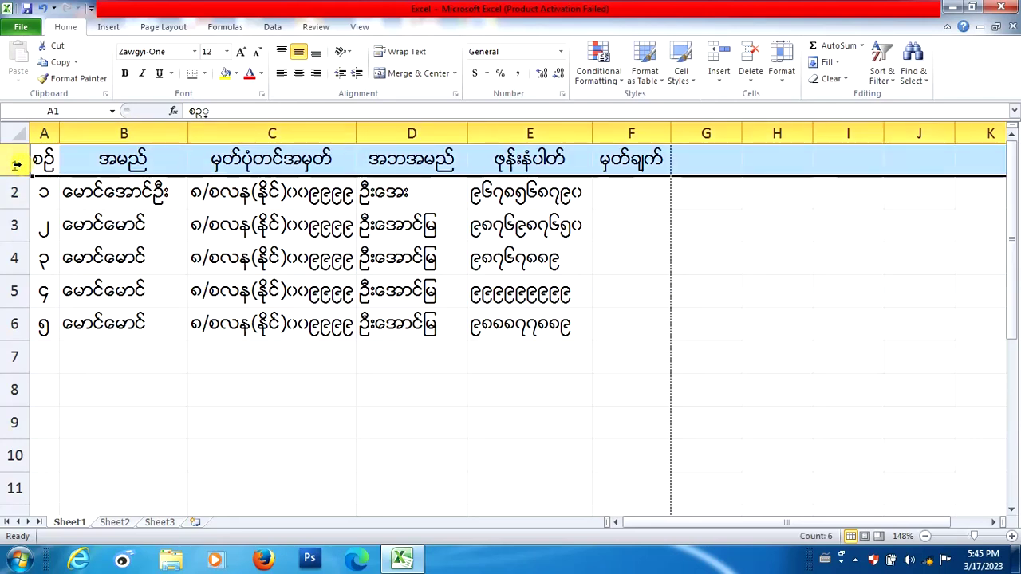
right_click(16, 166)
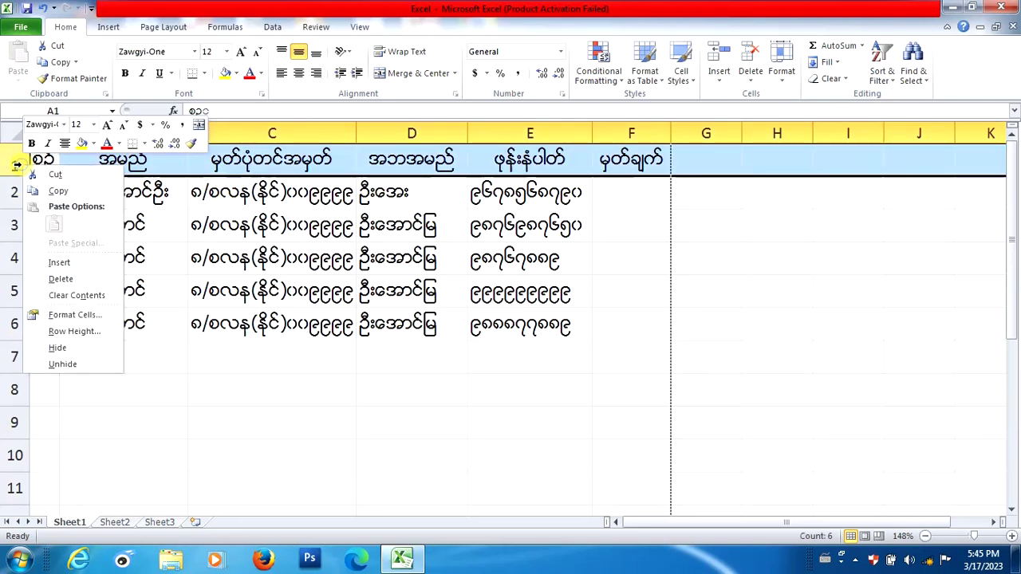
left_click(57, 263)
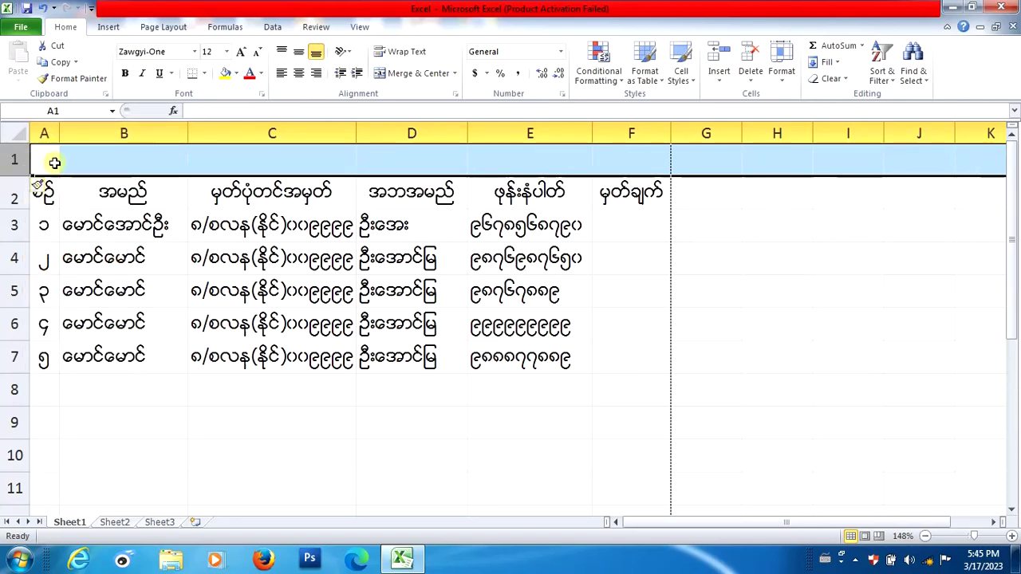
Step: Select A1:F1 across the new empty top row
left_click(110, 162)
left_click(222, 162)
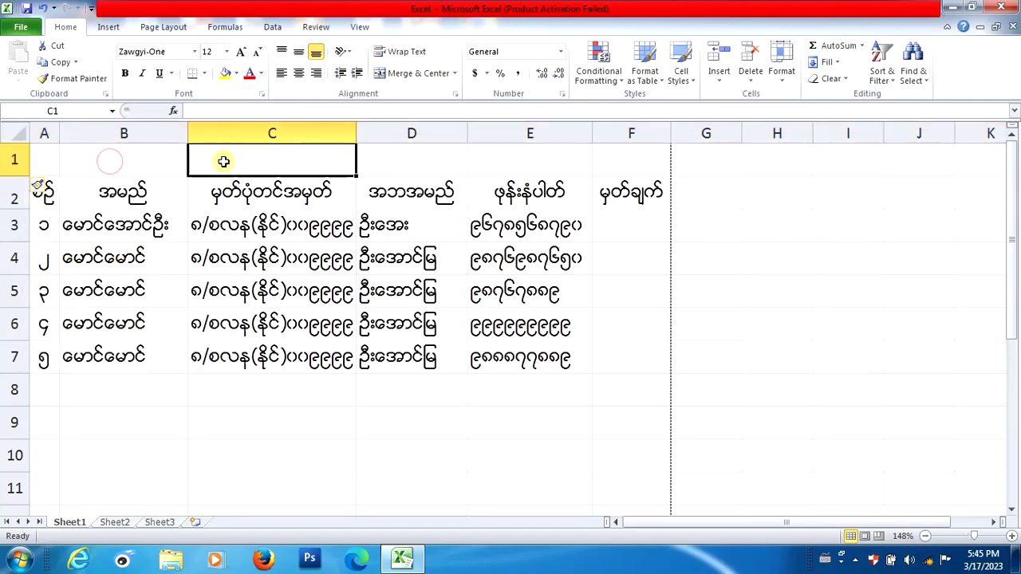
left_click(399, 162)
left_click(523, 154)
left_click(614, 161)
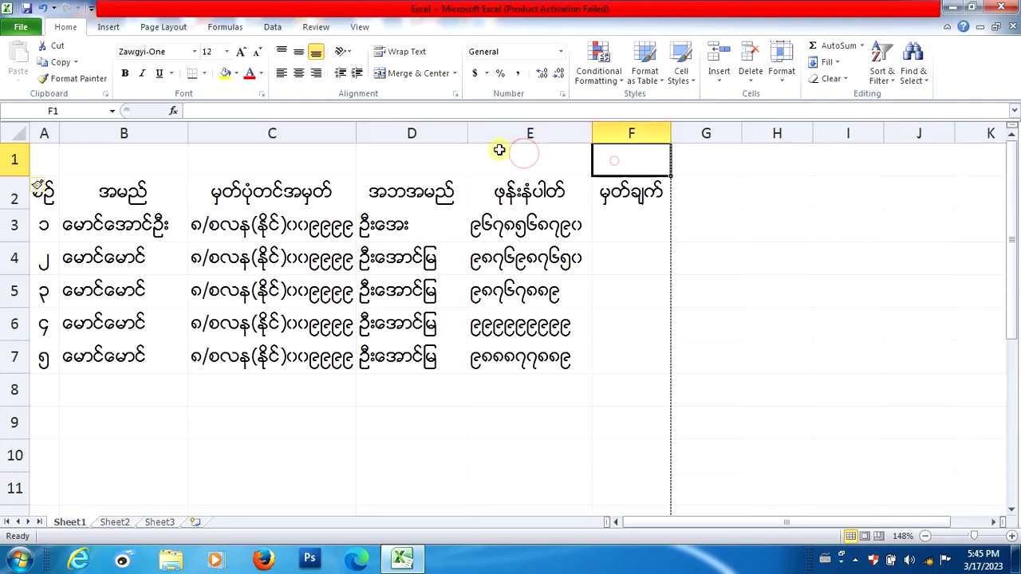
left_click(269, 157)
left_click(103, 157)
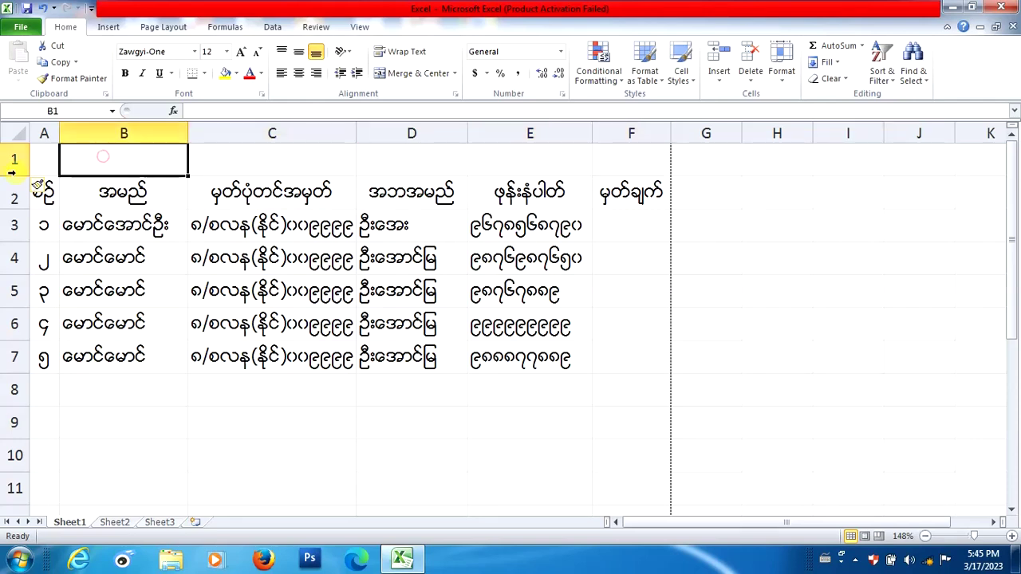
left_click(46, 162)
left_click(115, 162)
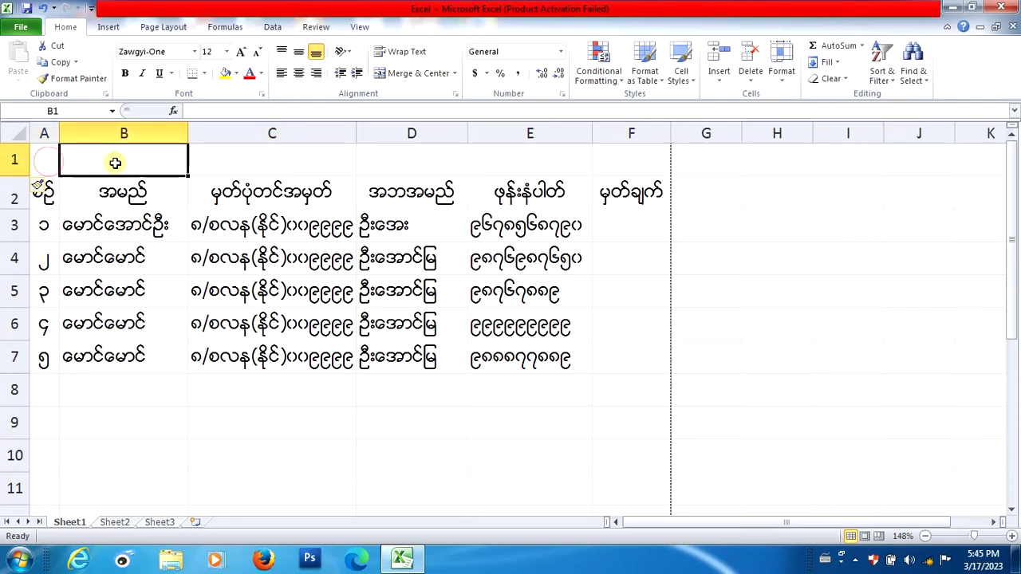
left_click(240, 161)
left_click(107, 160)
left_click(257, 164)
left_click(417, 159)
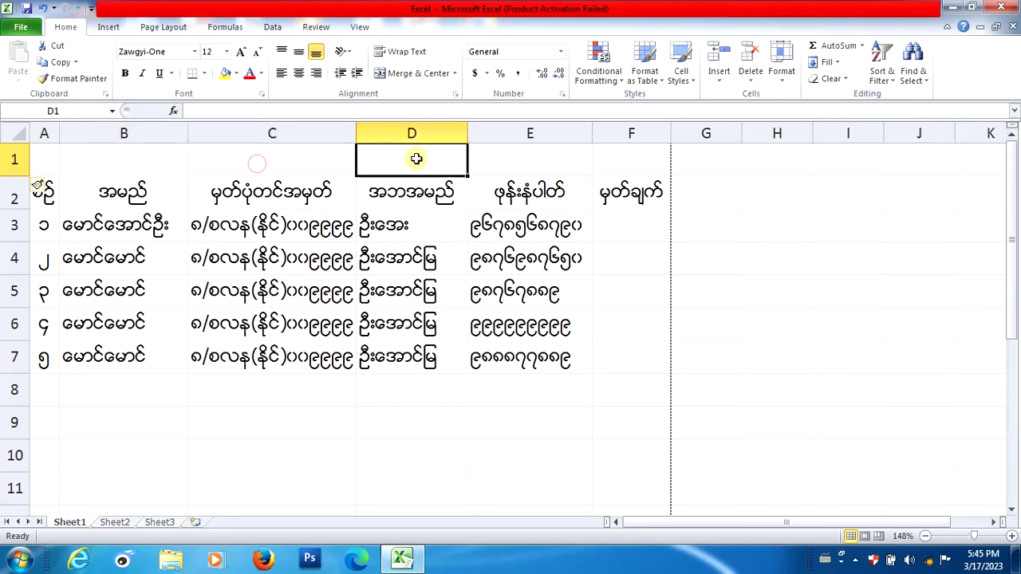
left_click(523, 163)
left_click(240, 165)
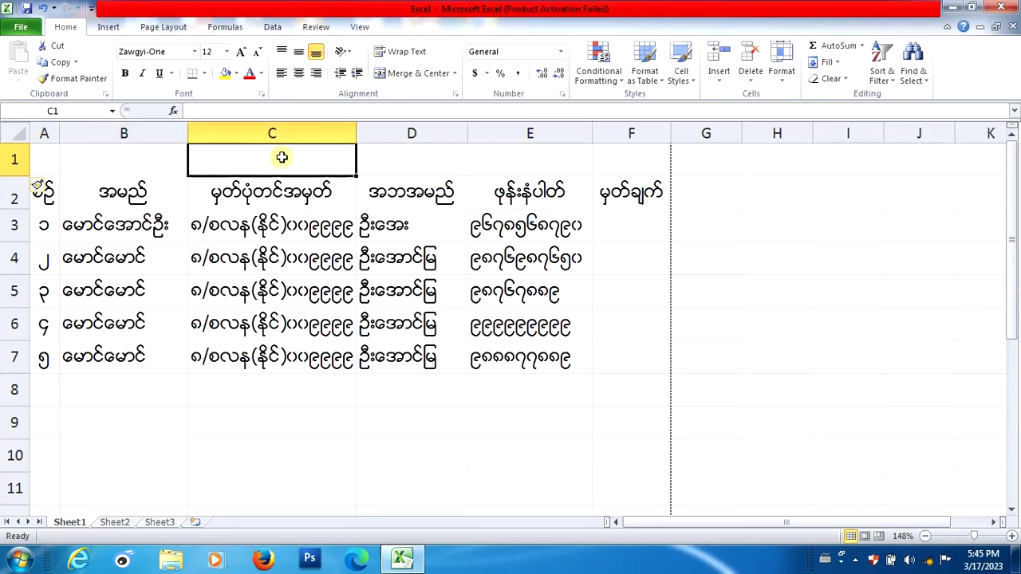
left_click(367, 160)
left_click(276, 156)
left_click(149, 168)
left_click(263, 160)
left_click_drag(51, 152, 625, 154)
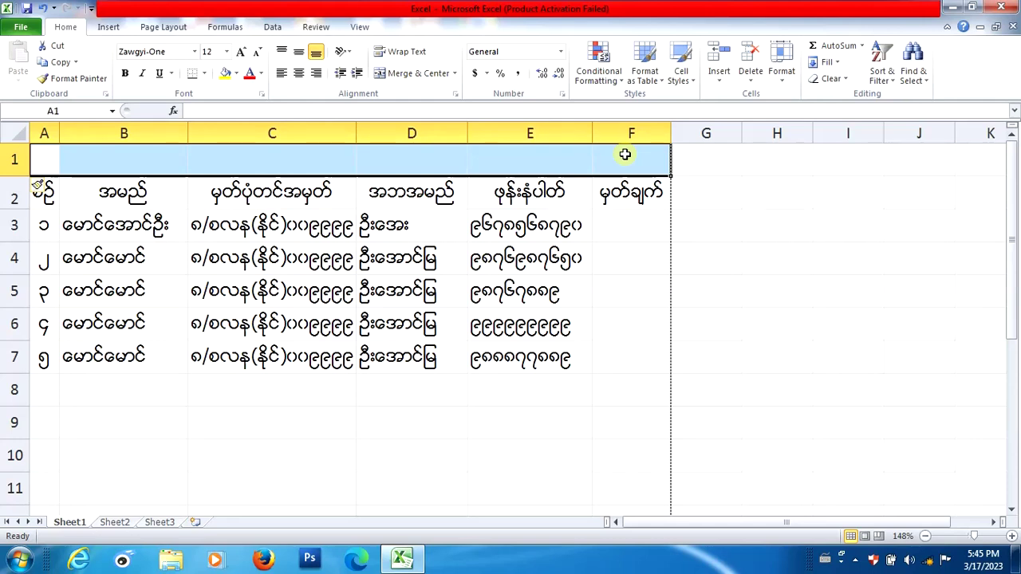
Step: Select row 1 and choose Merge & Center from the merge options to span A1:F1
left_click(252, 390)
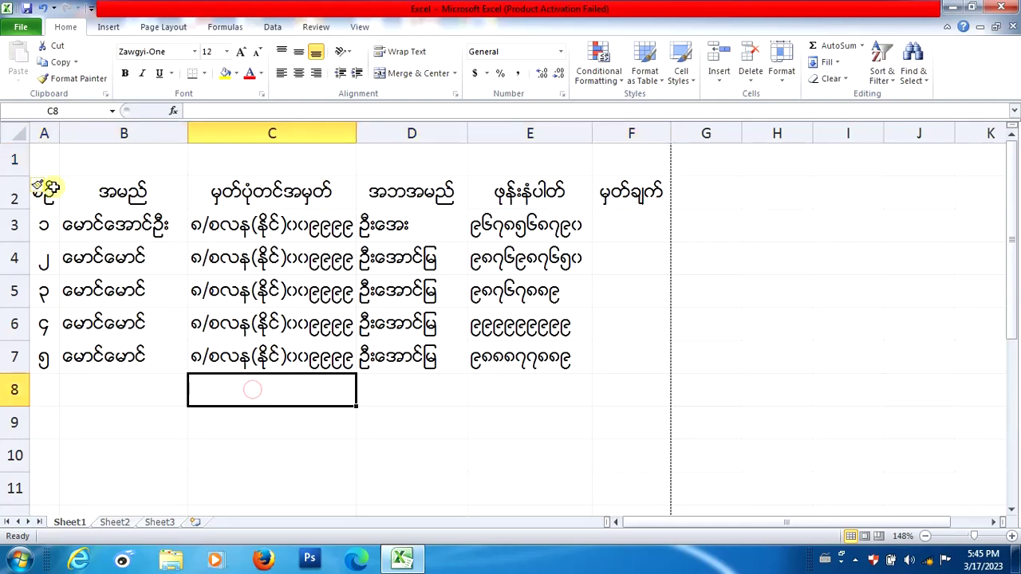
left_click_drag(35, 158, 613, 156)
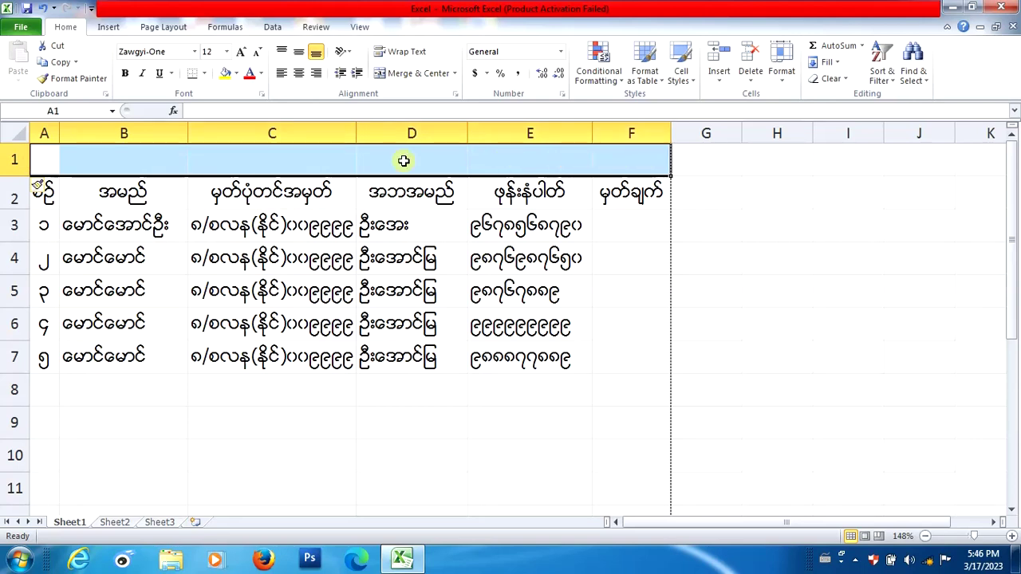
left_click(10, 159)
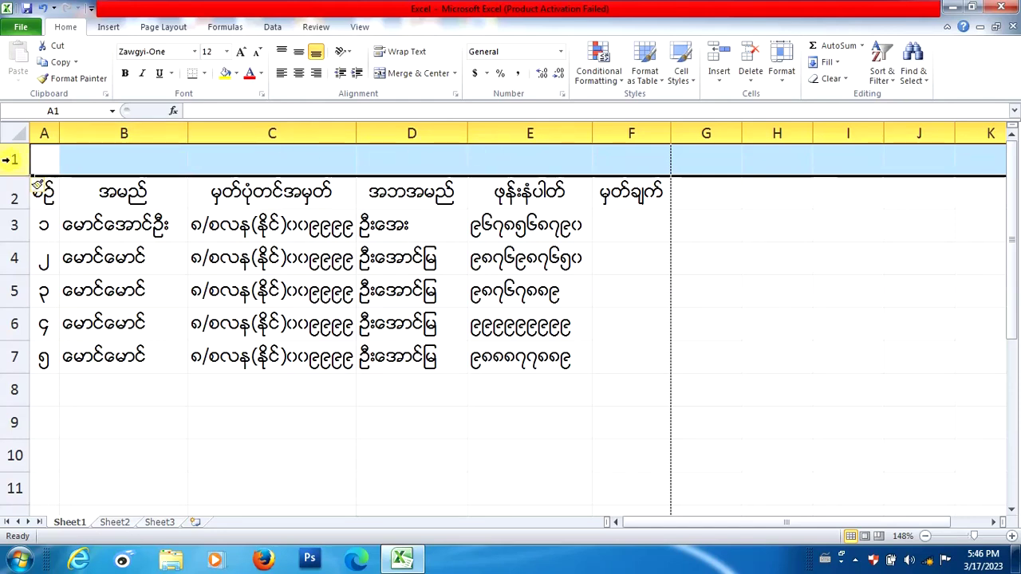
left_click(121, 162)
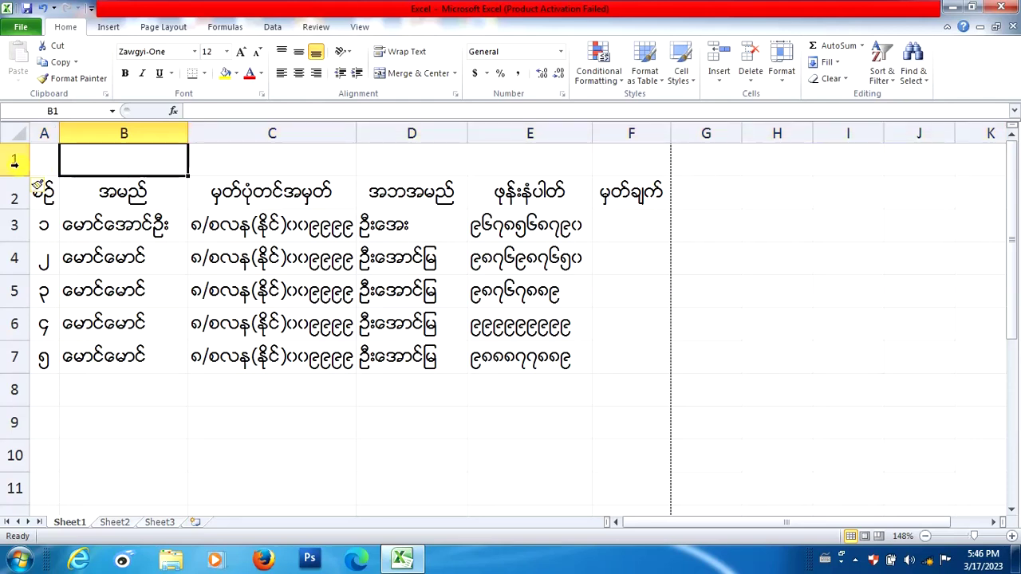
left_click(14, 162)
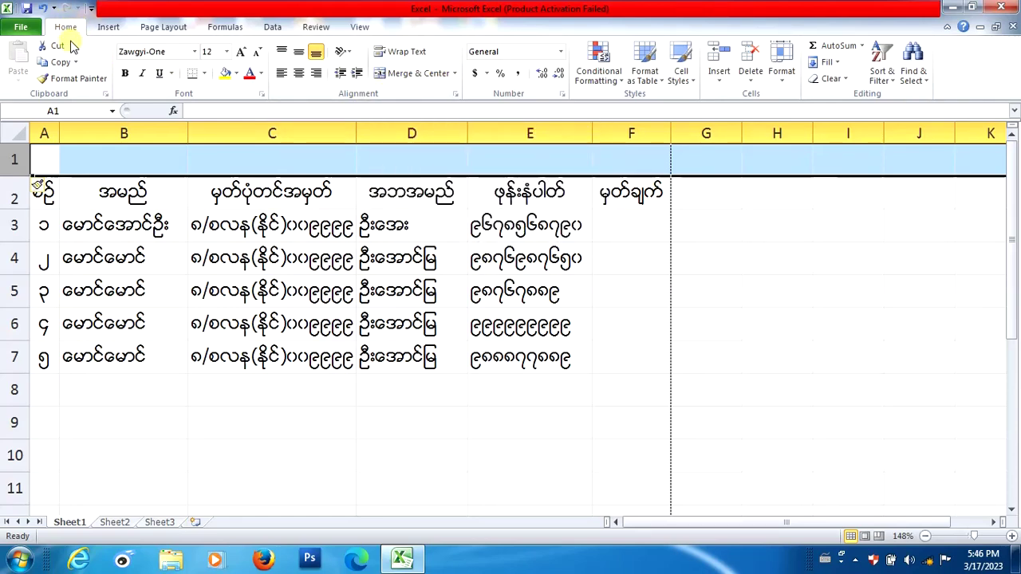
left_click(456, 74)
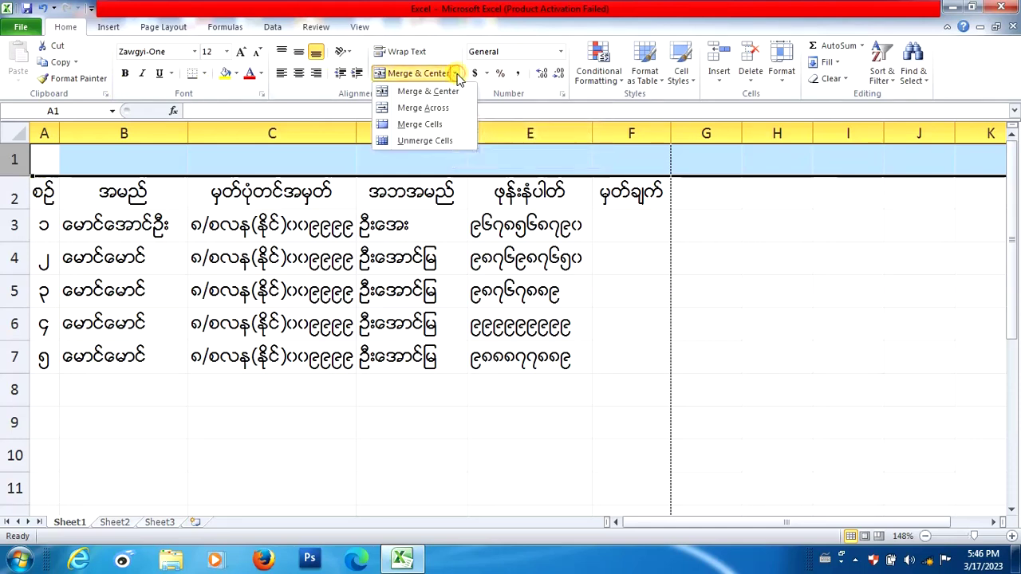
left_click(434, 93)
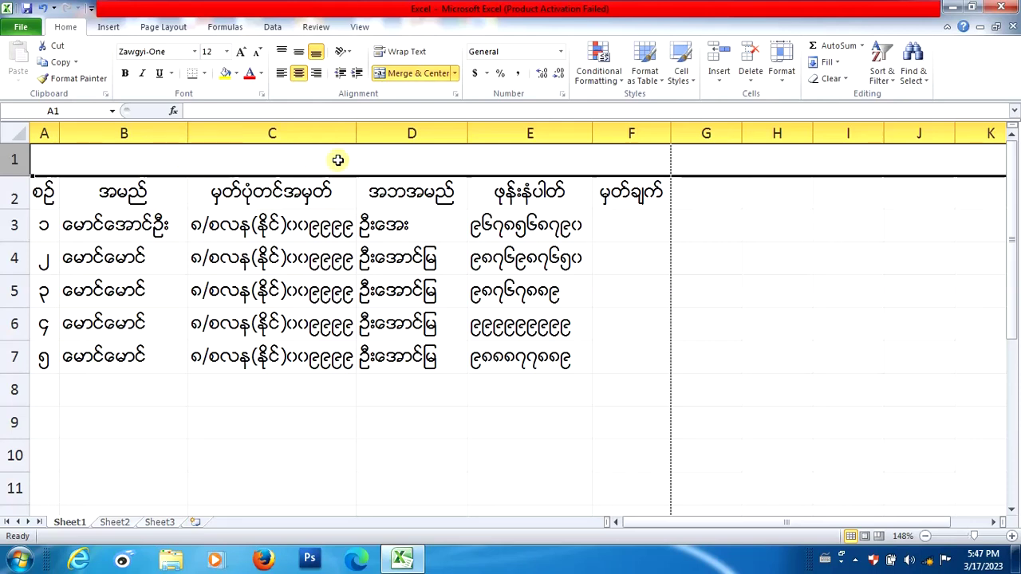
Step: Type a trial title into the merged A1 cell, then delete it to leave row 1 empty
type("ေ")
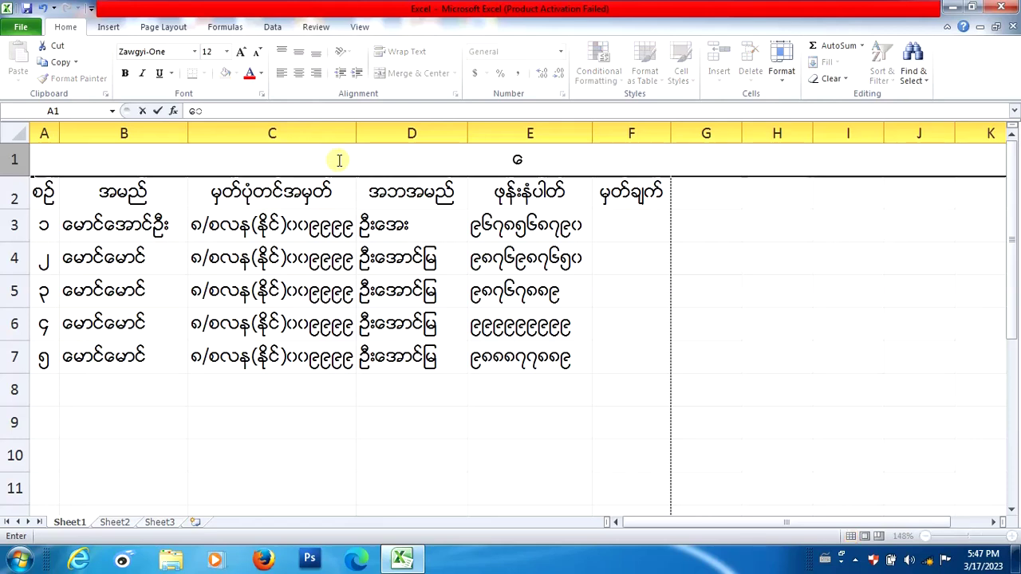
type("က်ာင္းသား")
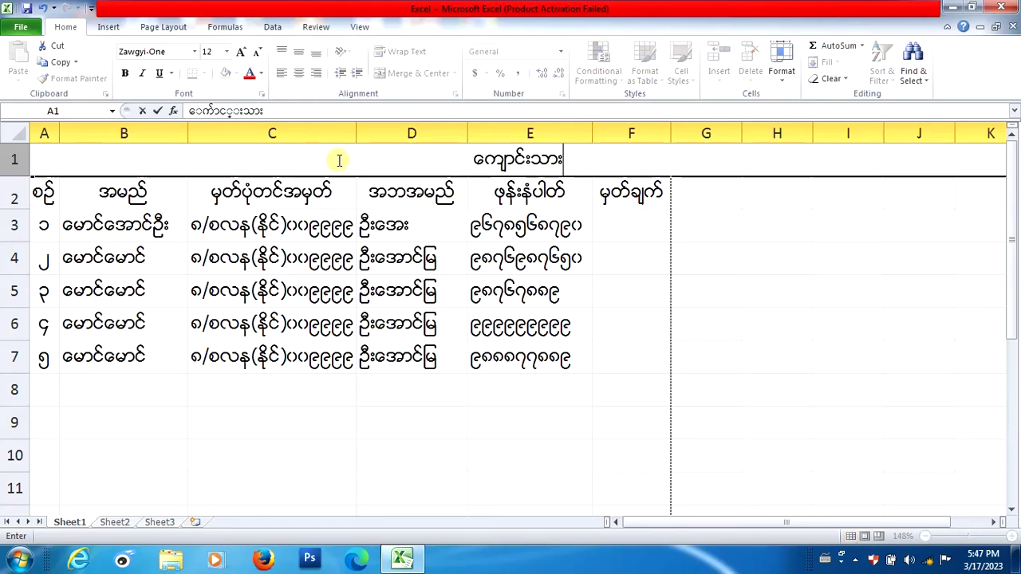
type("ဥ")
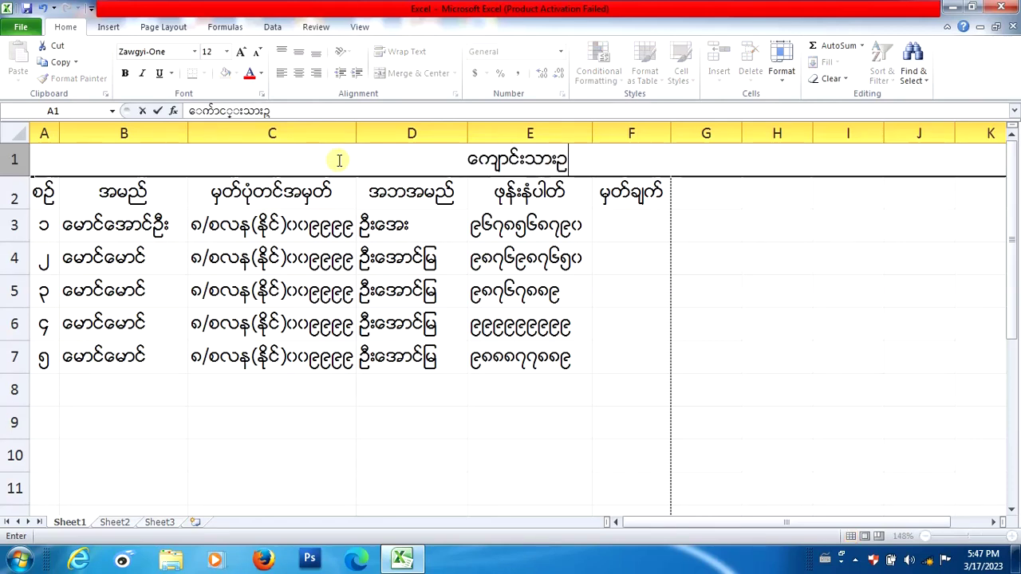
type("ီးေဇ")
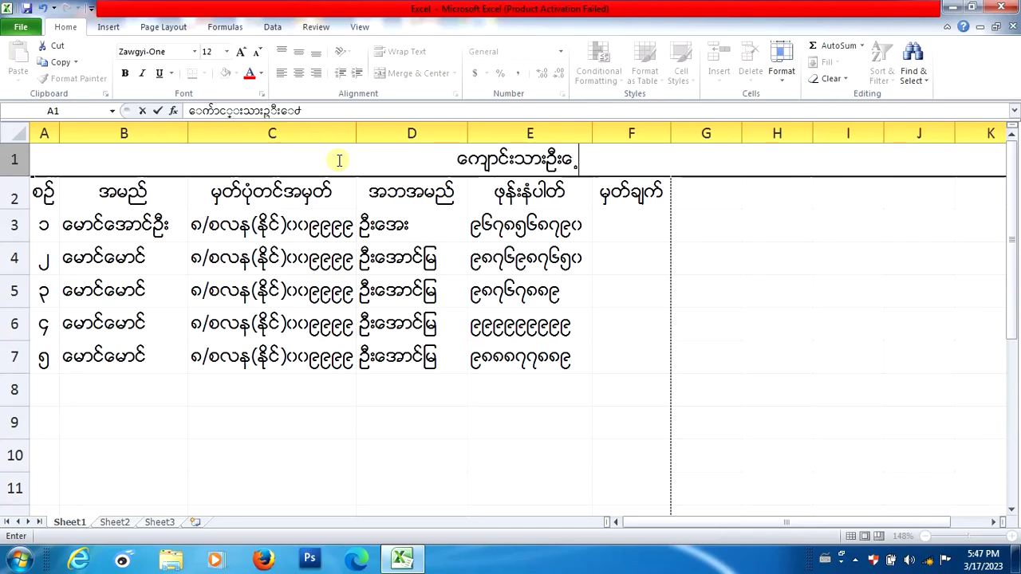
key("BackSpace")
type("ရ")
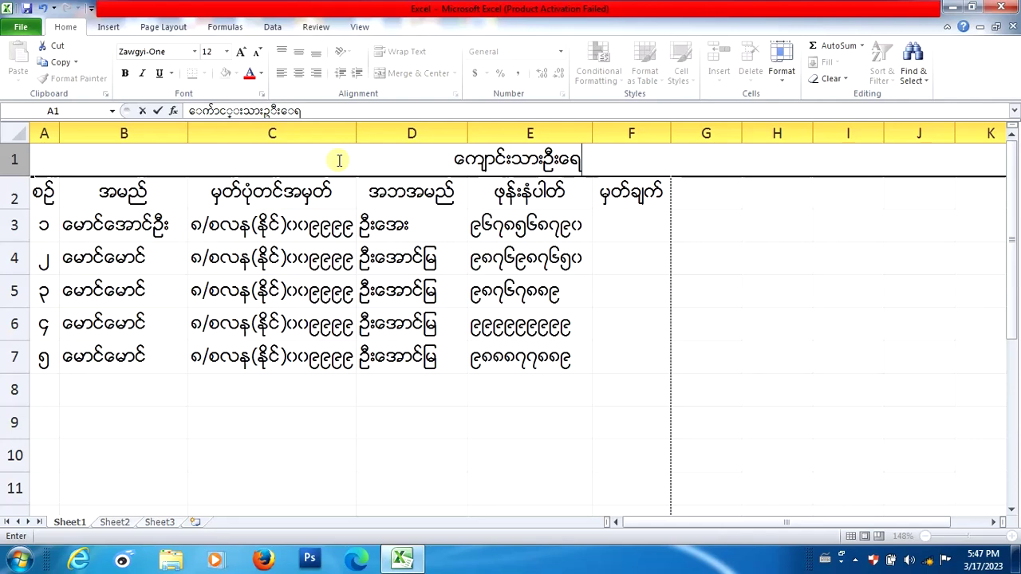
key("Return")
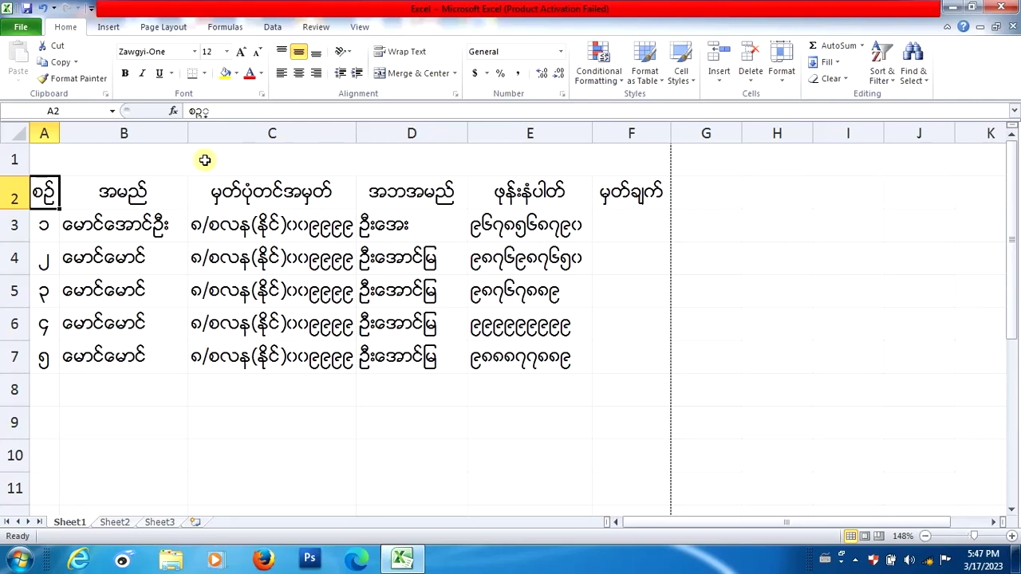
left_click(8, 158)
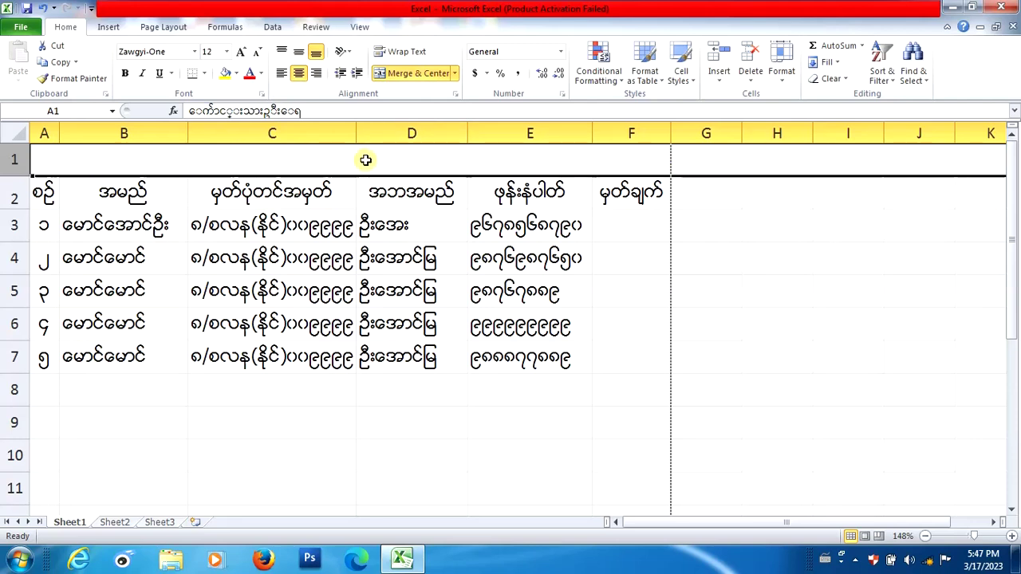
left_click(322, 111)
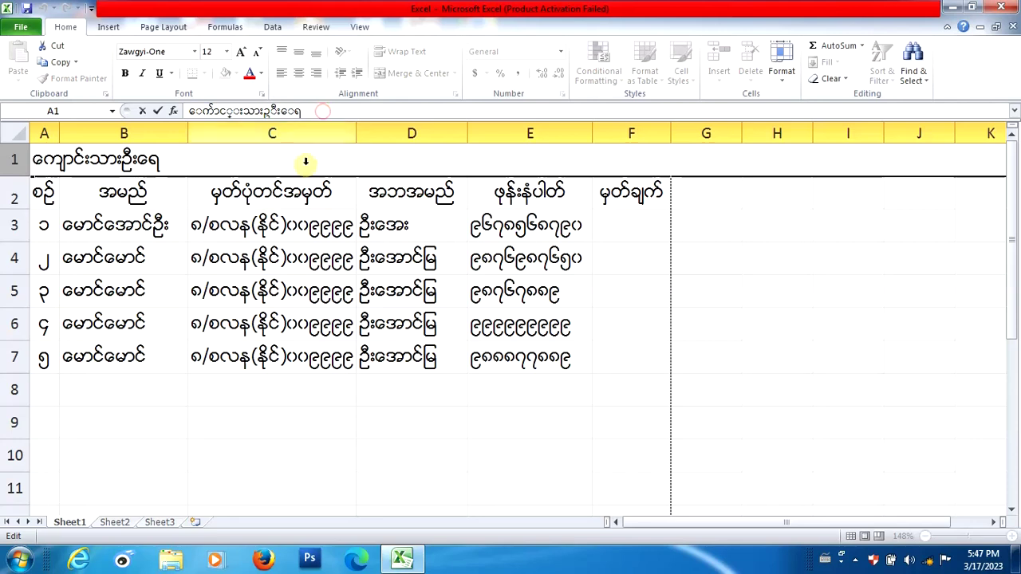
left_click(194, 164)
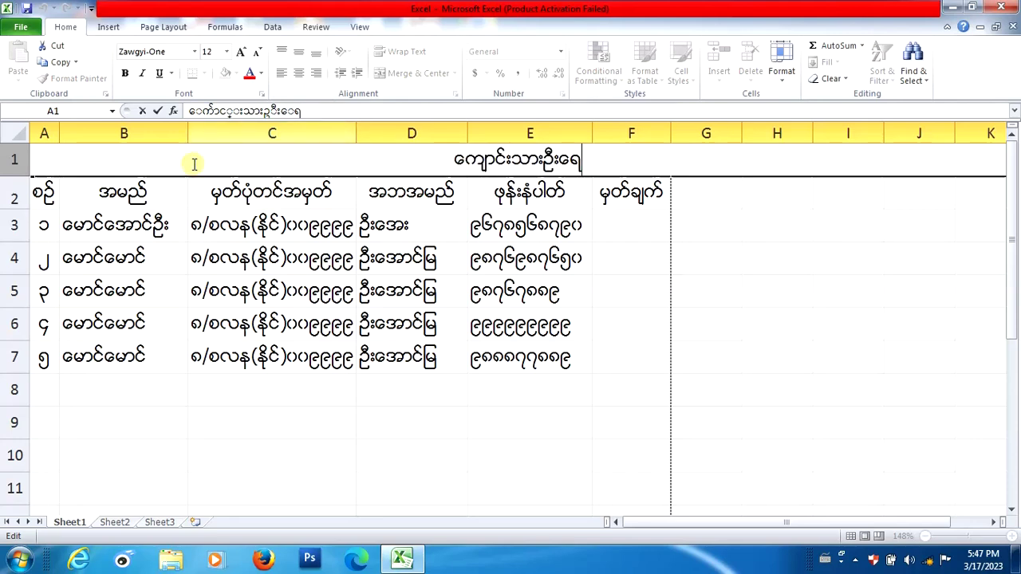
key("BackSpace")
key("BackSpace")
key("BackSpace")
key("BackSpace")
key("BackSpace")
key("BackSpace")
key("BackSpace")
key("BackSpace")
key("BackSpace")
key("BackSpace")
key("BackSpace")
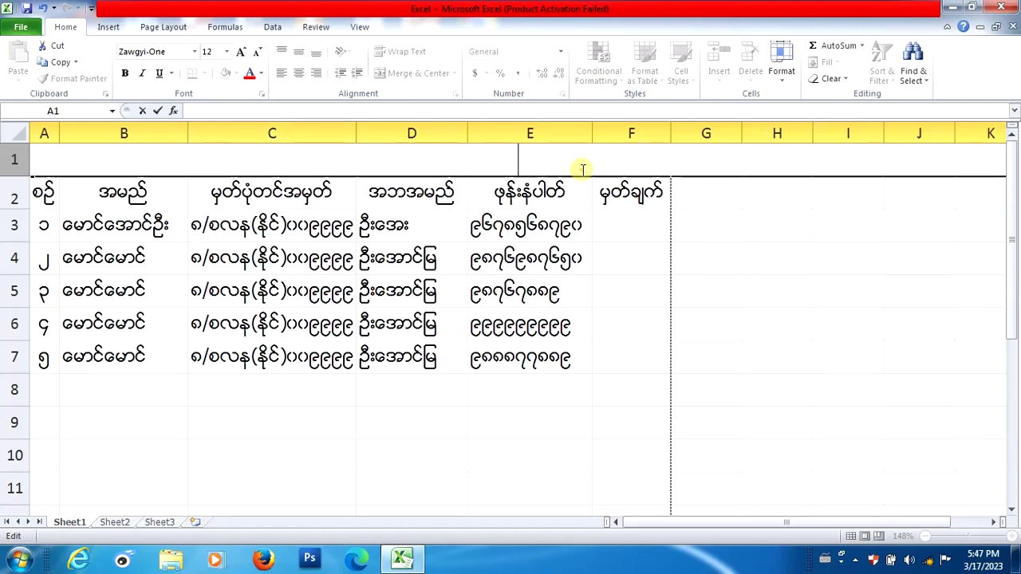
left_click(16, 160)
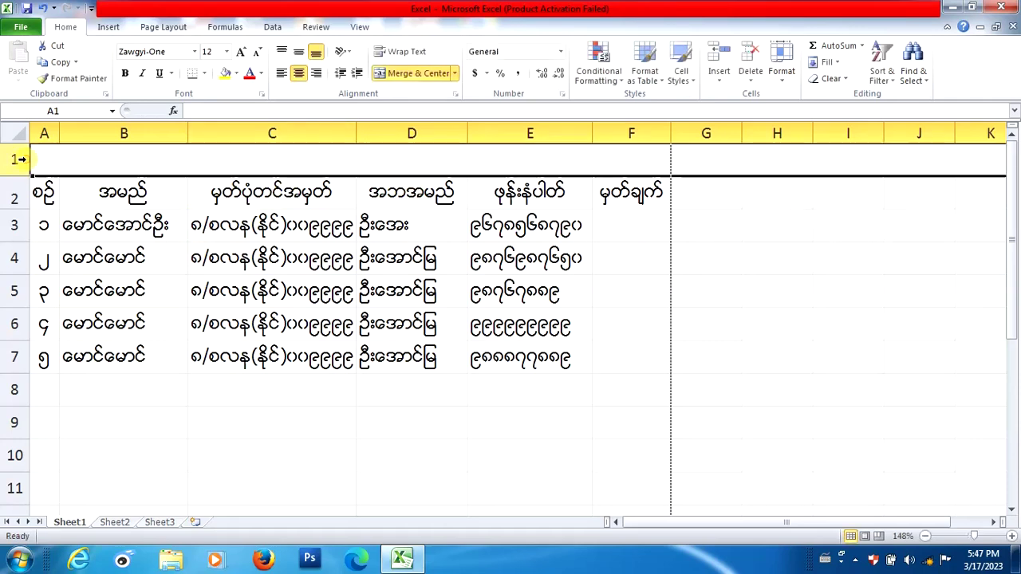
left_click(612, 164)
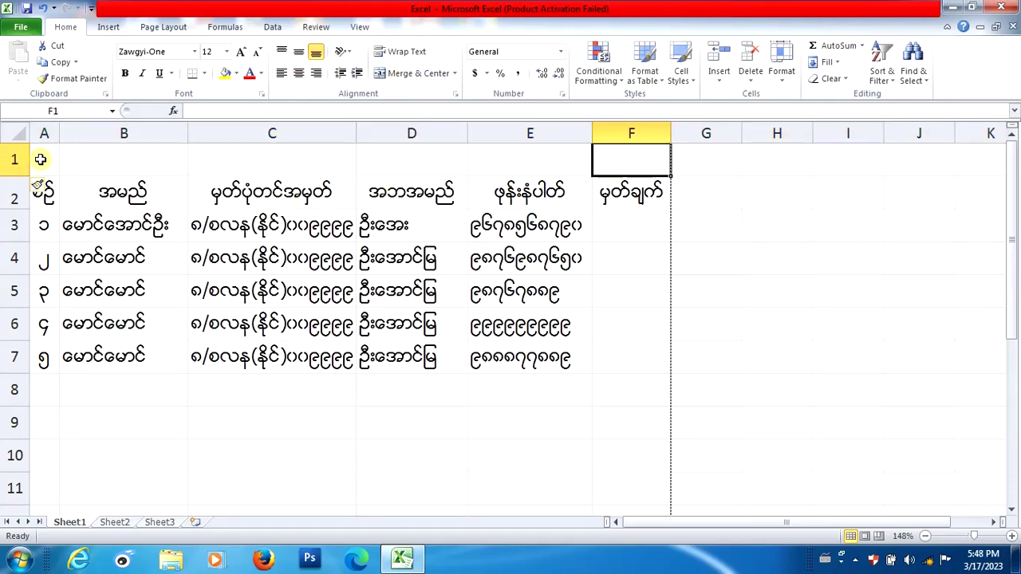
Step: Merge and centre cells A1 through F1
left_click_drag(40, 159, 617, 167)
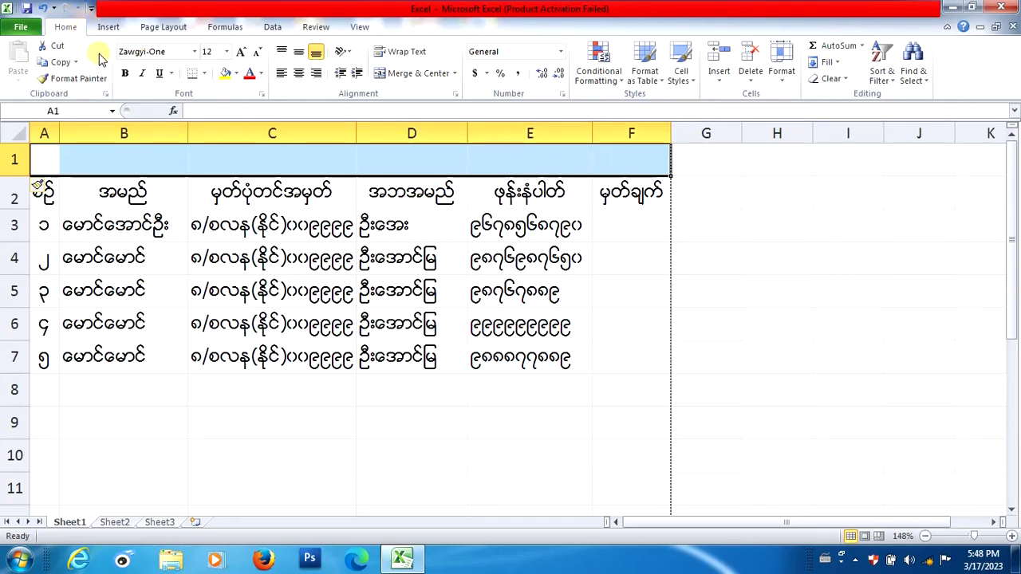
left_click(457, 73)
left_click(446, 91)
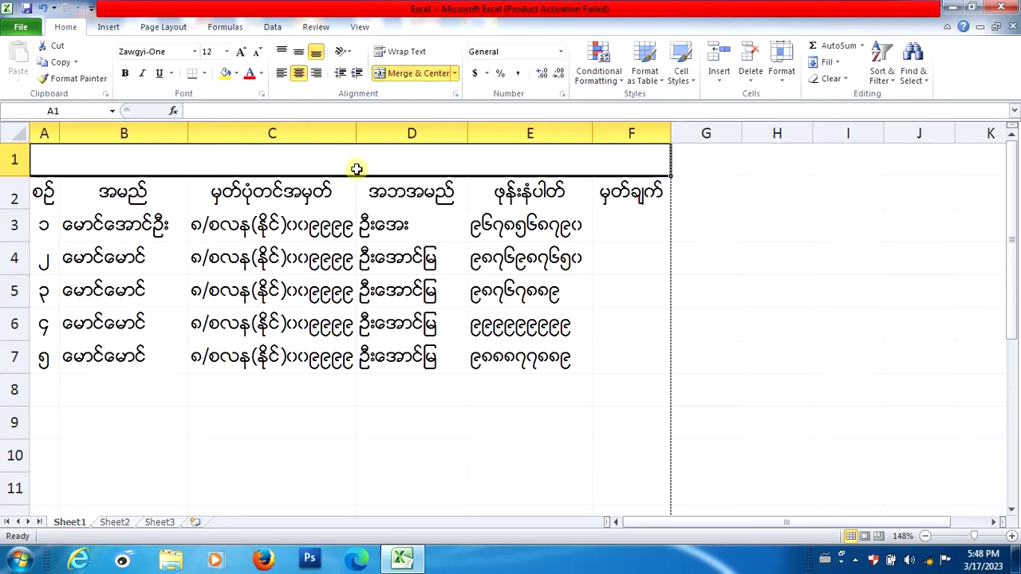
Step: Enter the title ကျောင်းသားဦးရေစာရင်း in the merged A1:F1 cell
left_click(311, 159)
type("ေက်ာင")
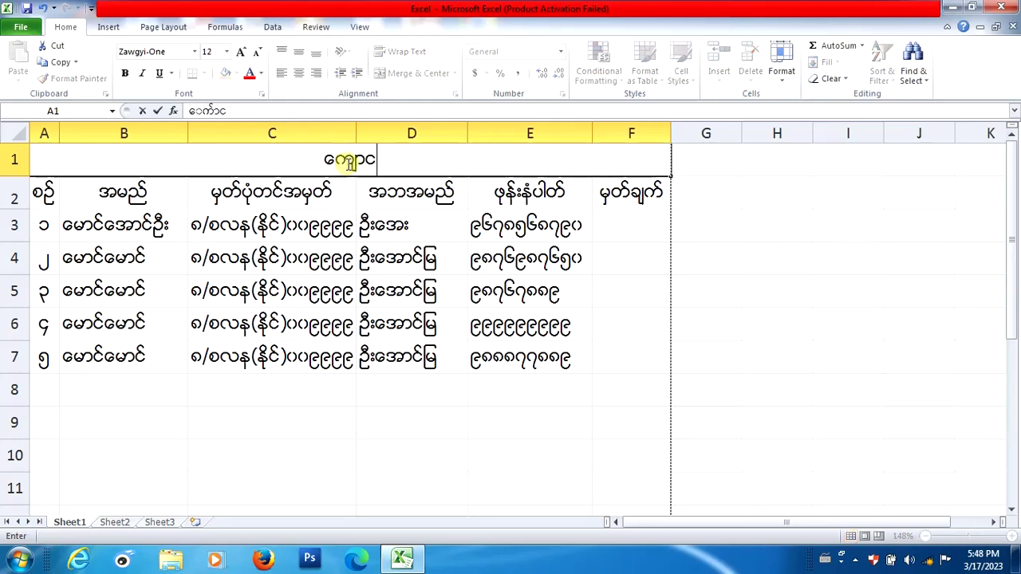
type("္းသား")
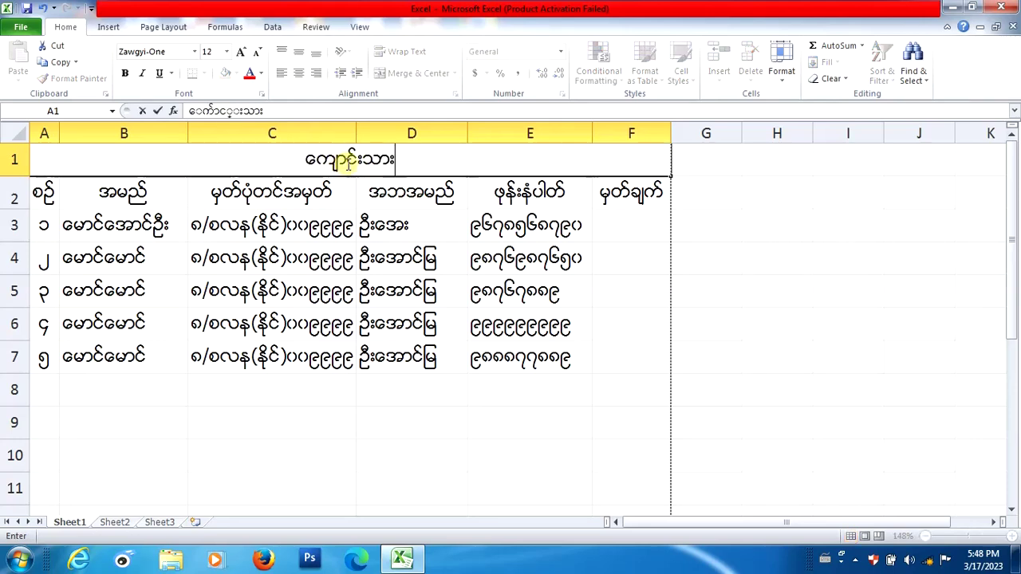
type("ဦ")
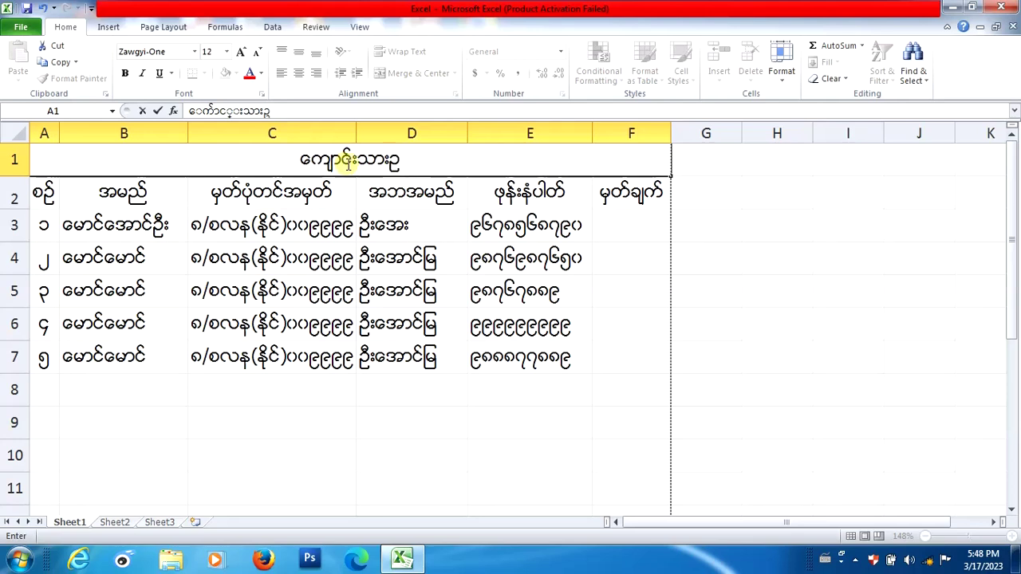
type("းေ")
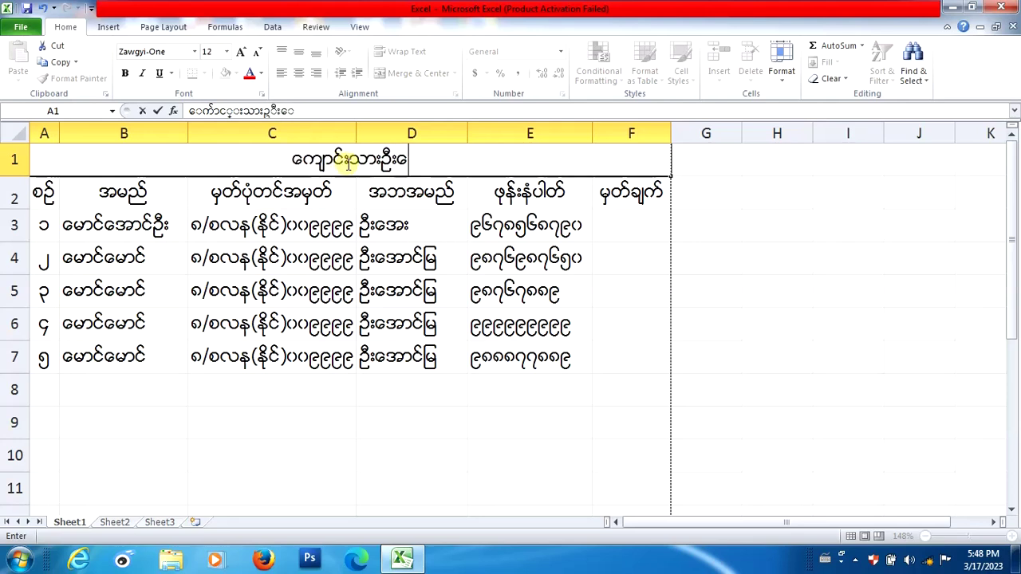
type("ရစာ")
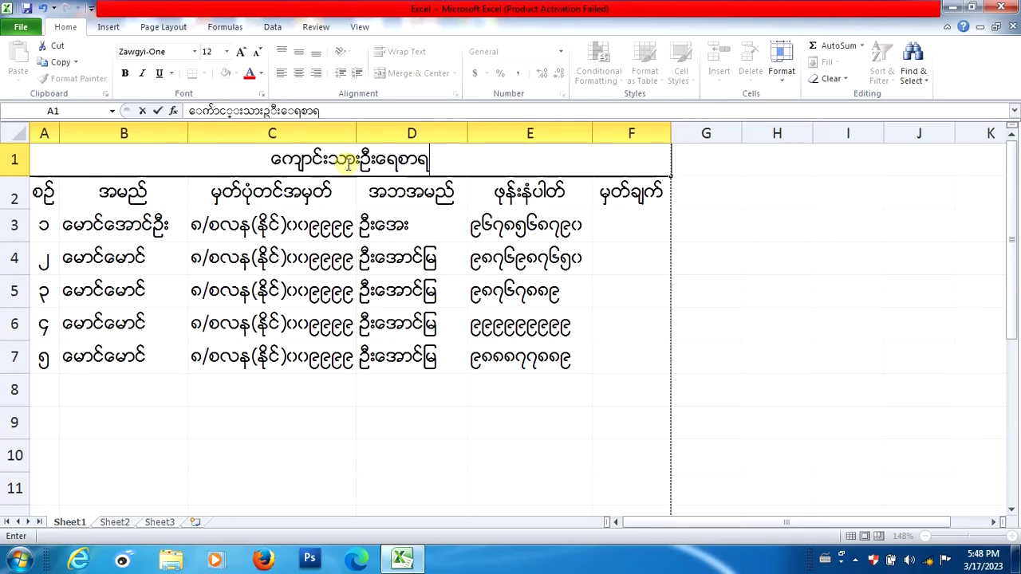
type("ရင္း")
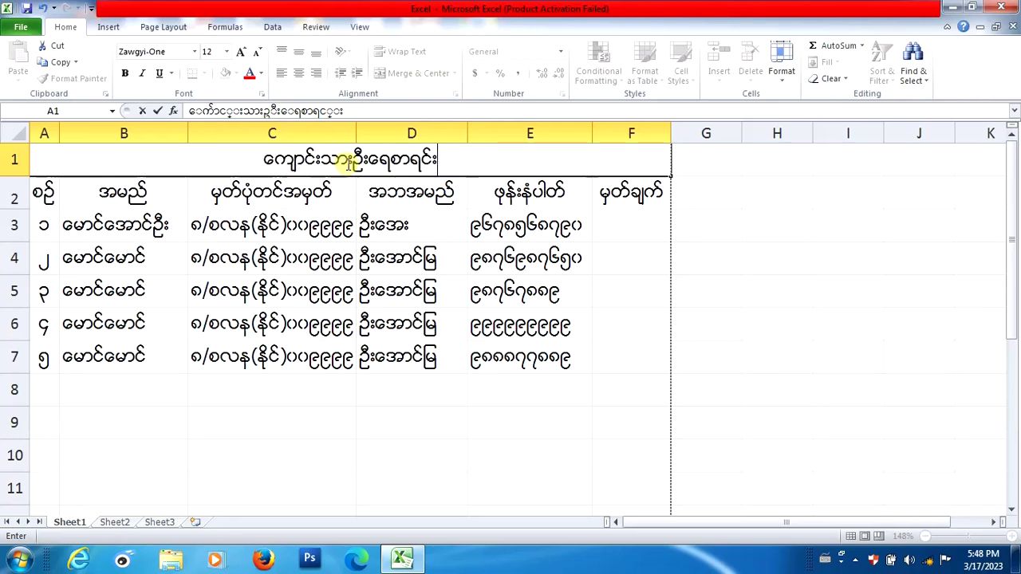
key("Return")
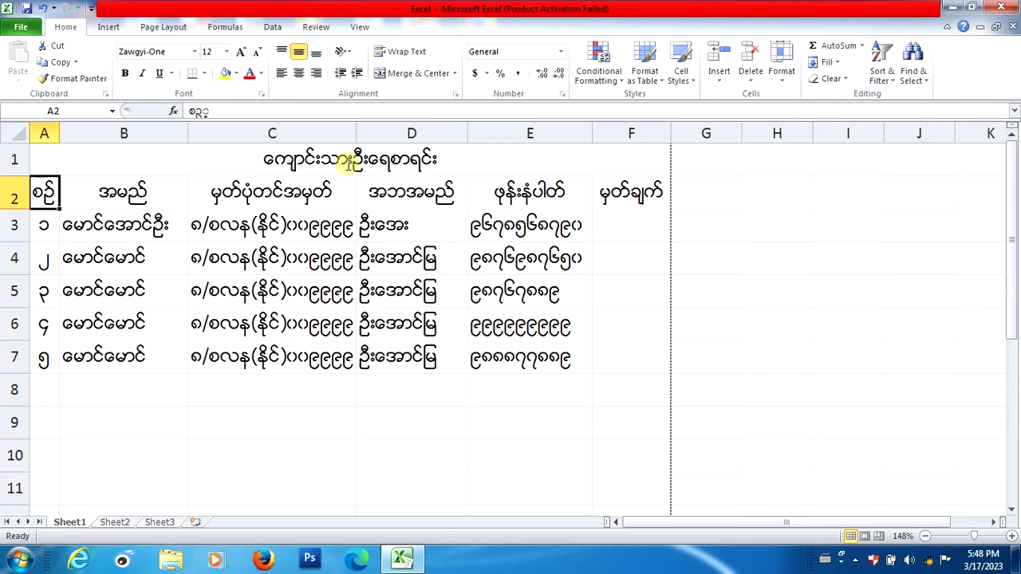
Step: Grow and shrink the merged title's font, settling on size 14
left_click(257, 160)
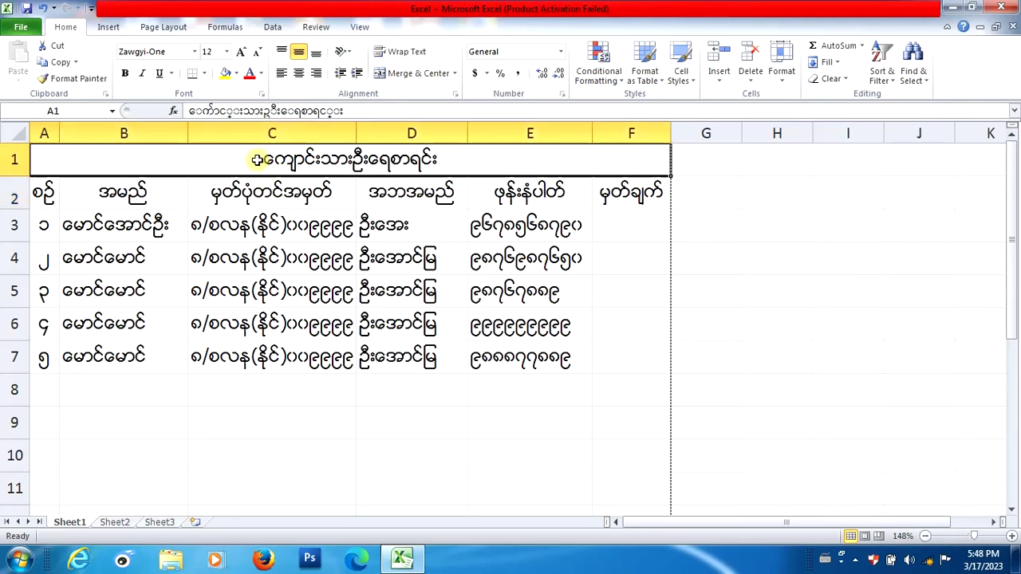
left_click(22, 157)
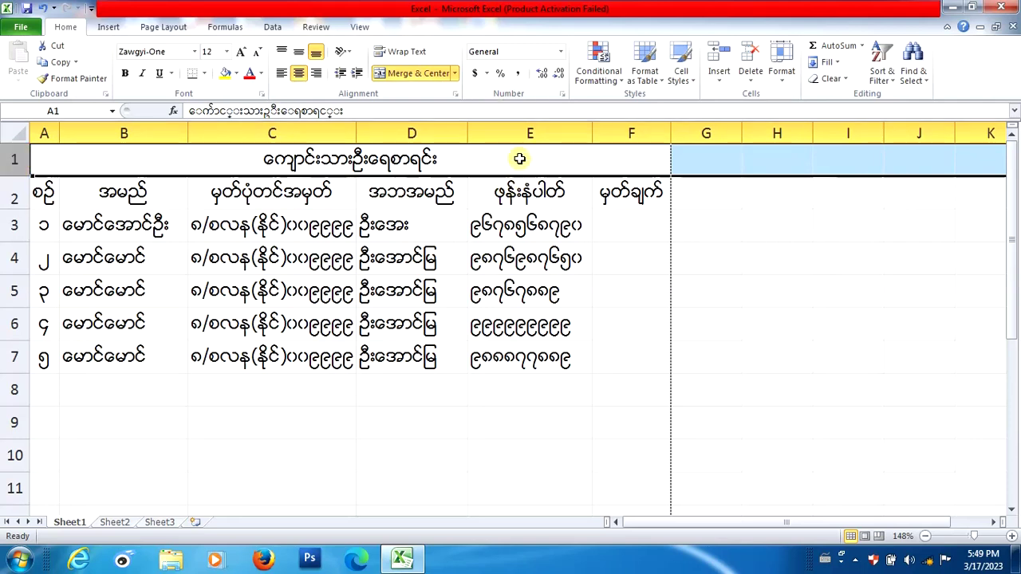
left_click(462, 164)
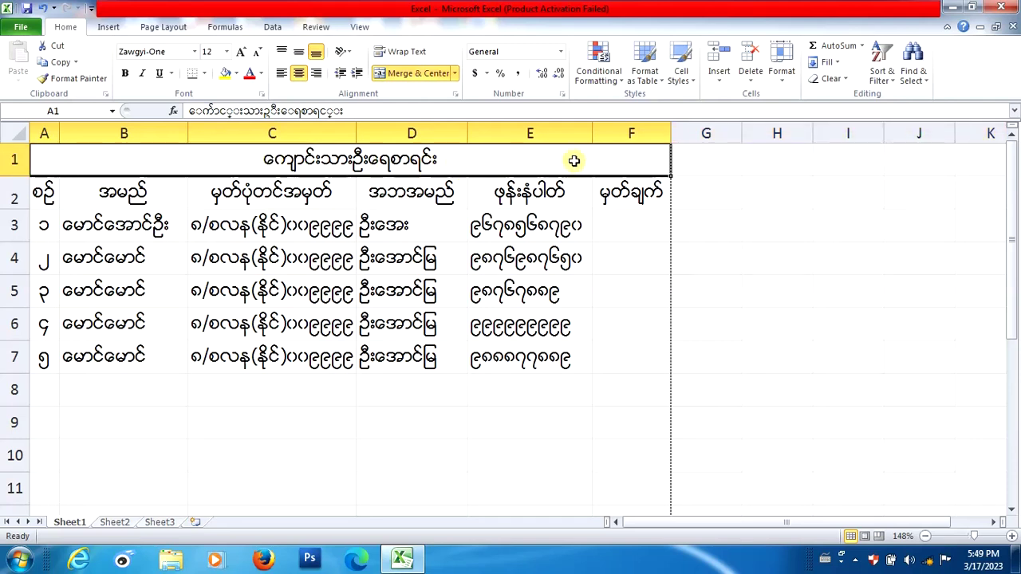
left_click_drag(116, 257, 519, 262)
left_click(315, 159)
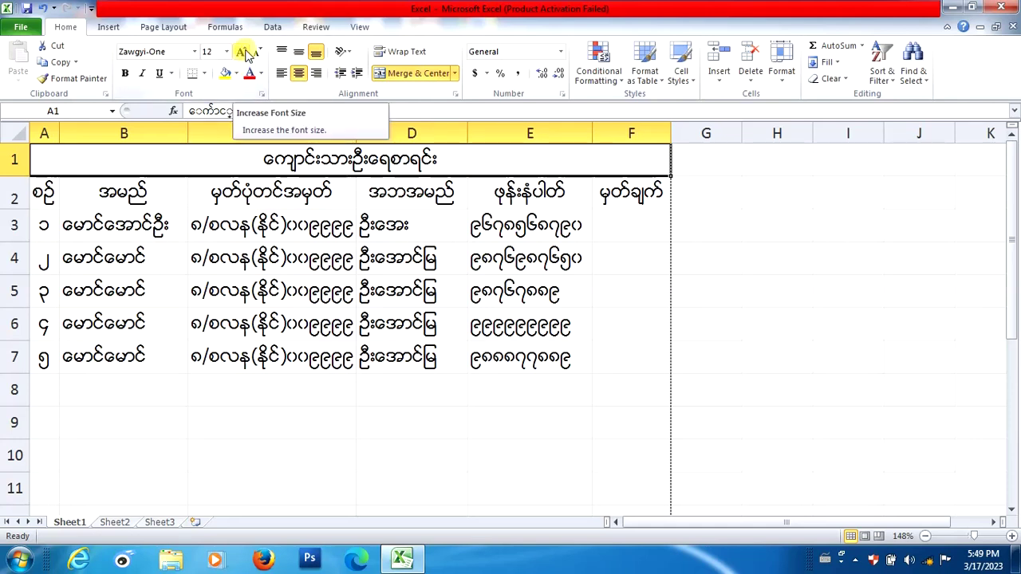
left_click(247, 54)
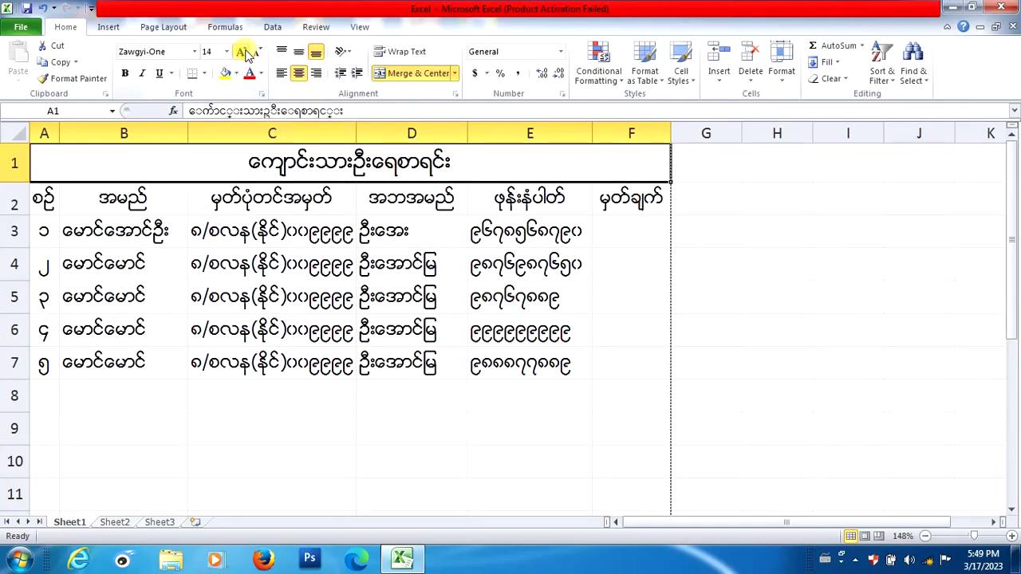
left_click(245, 51)
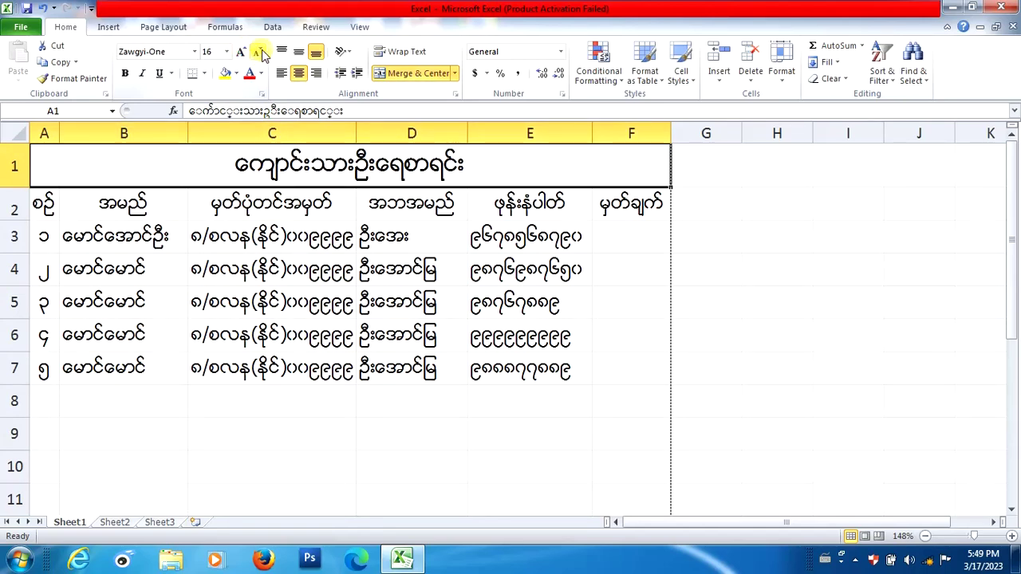
left_click(261, 51)
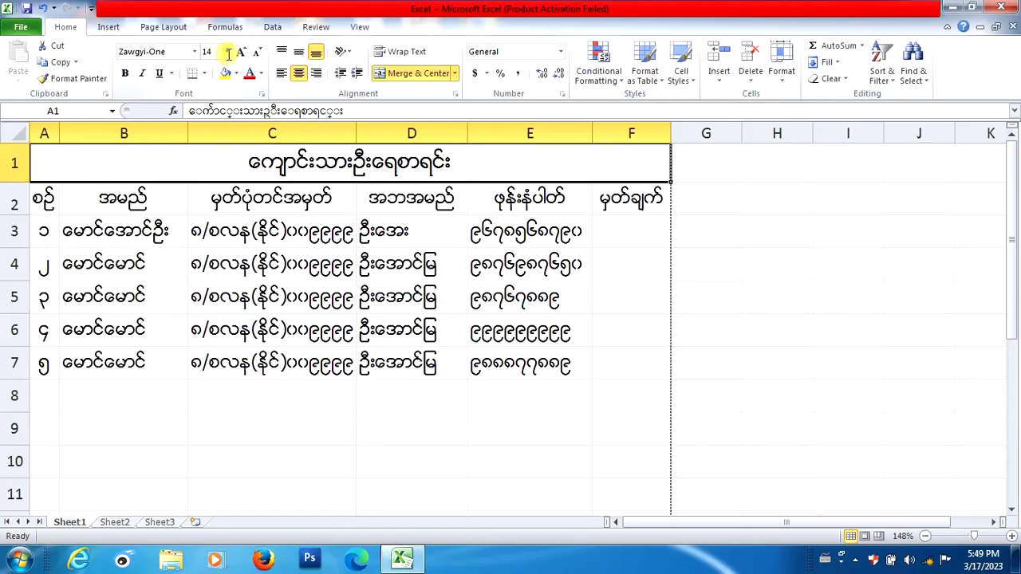
left_click(227, 52)
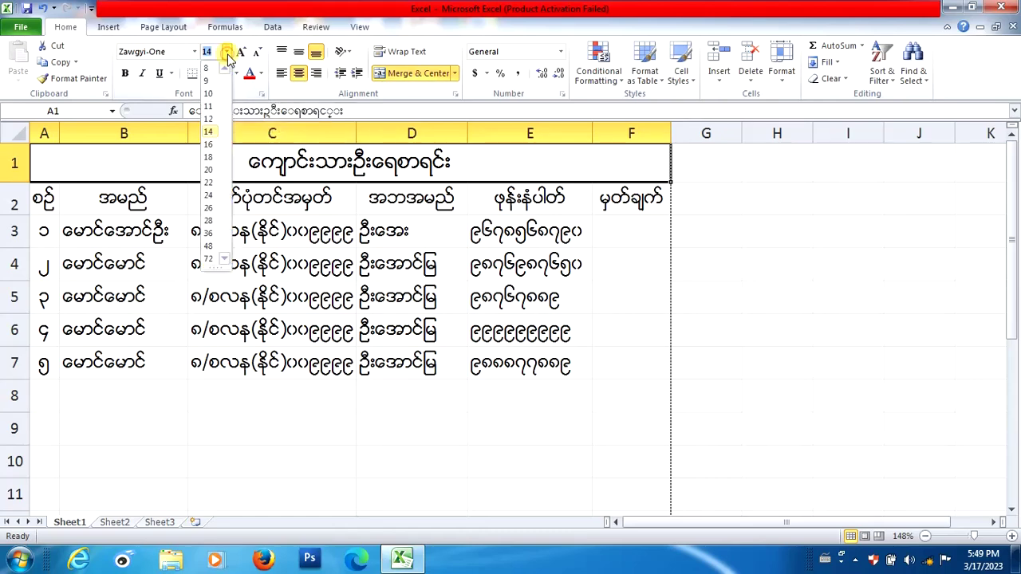
left_click(227, 52)
left_click(242, 51)
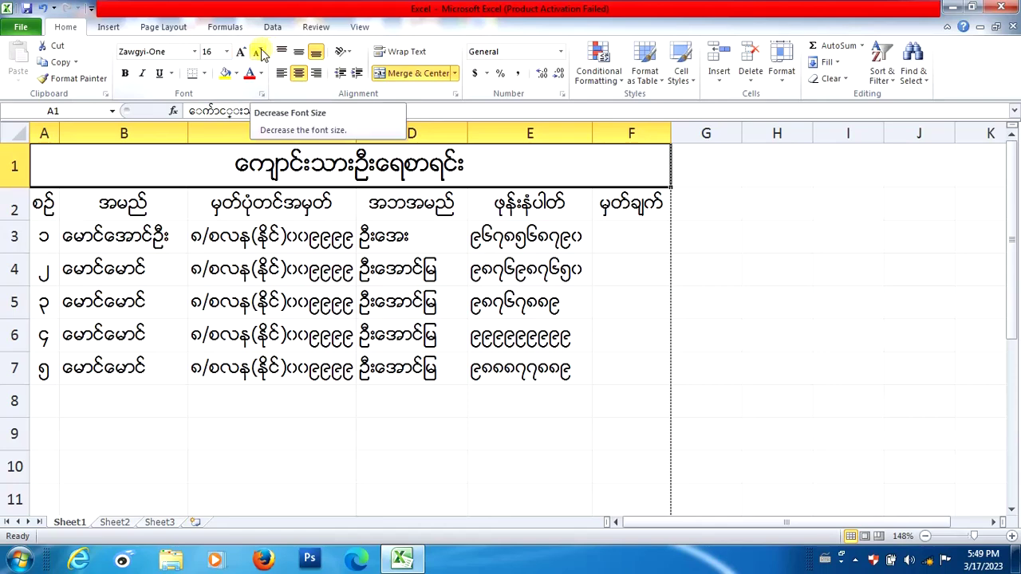
left_click(259, 51)
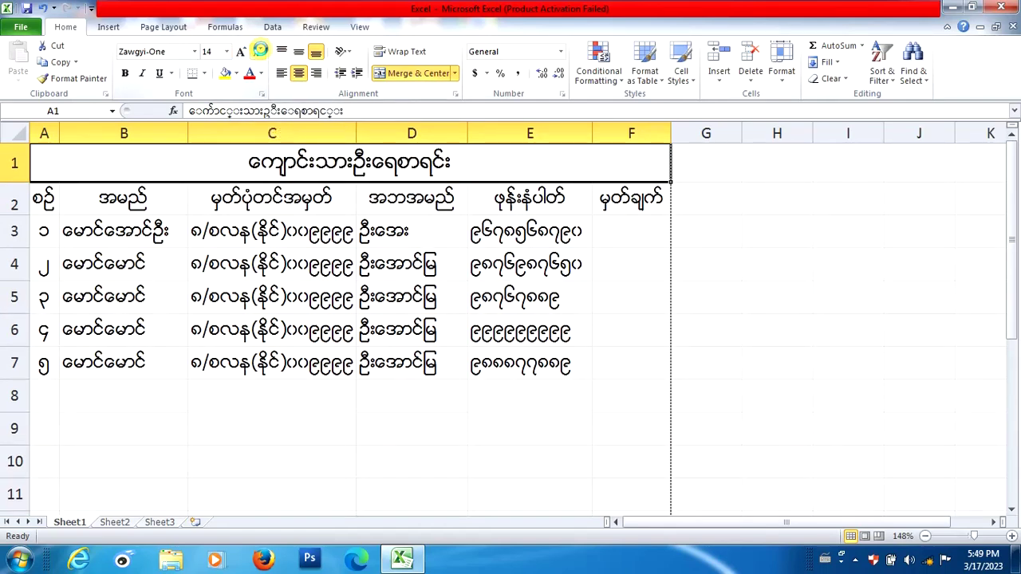
mouse_move(48, 151)
left_mouse_down()
mouse_move(94, 204)
mouse_move(628, 214)
left_mouse_up()
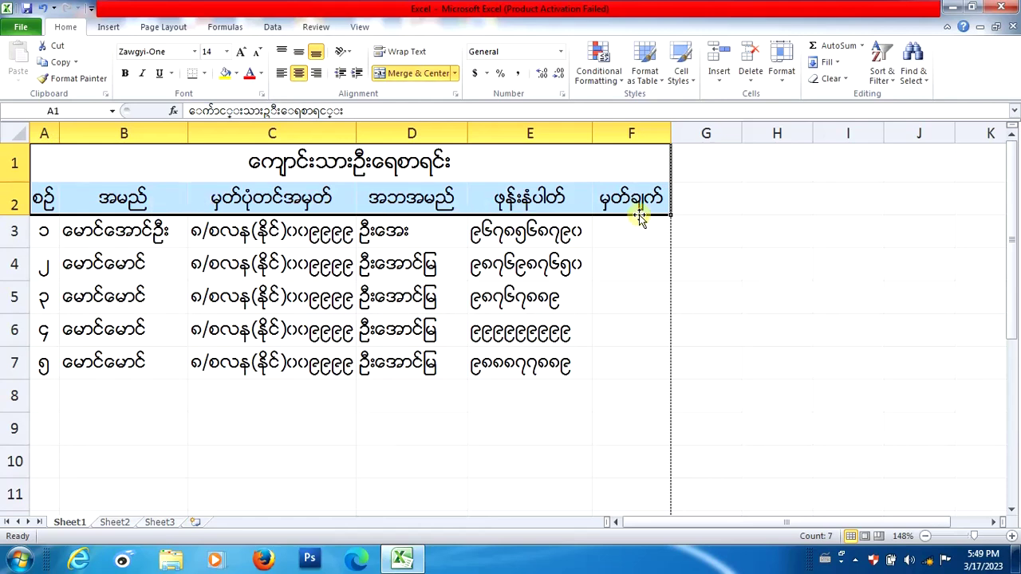
Step: Bold the title and header rows A1:F2 and raise row 1 to about 36.75 height
left_click(125, 75)
left_click(216, 174)
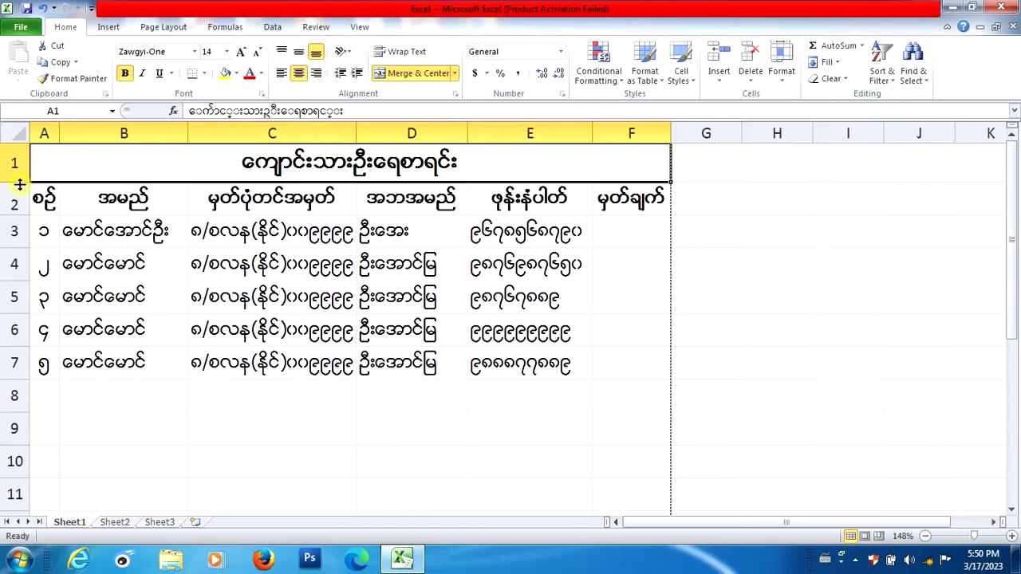
left_click_drag(24, 183, 24, 218)
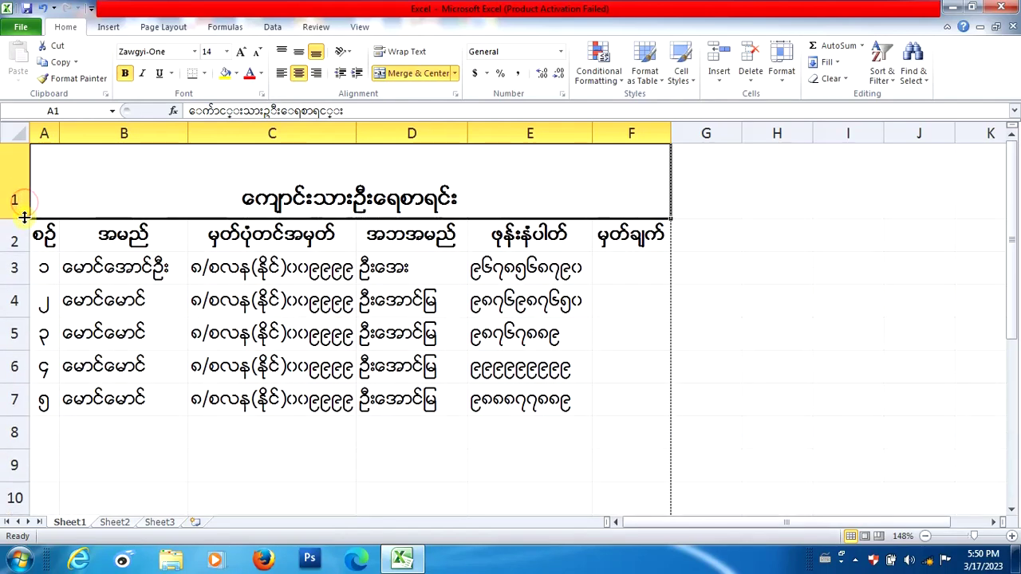
left_click(465, 202)
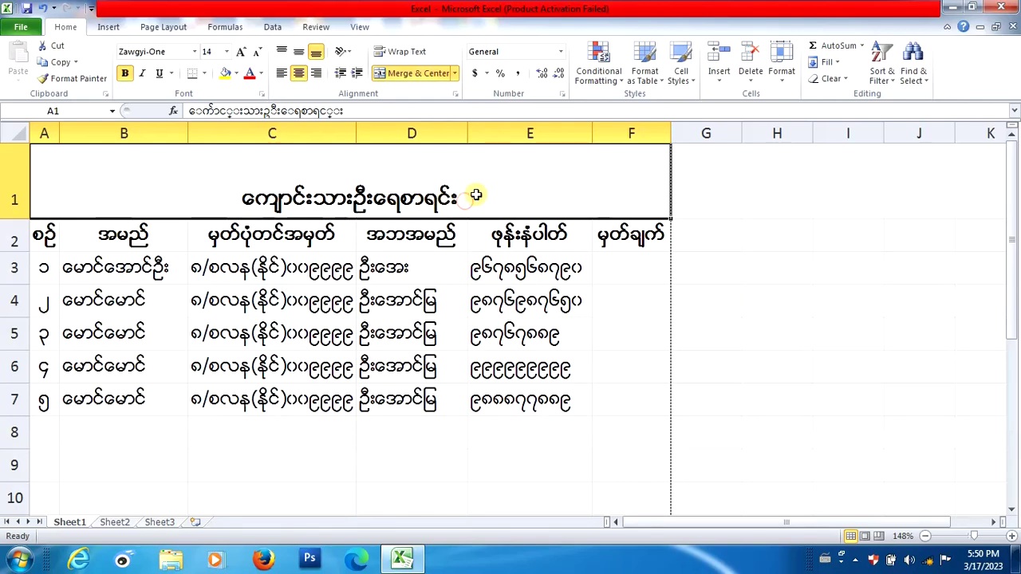
left_click_drag(431, 239, 492, 387)
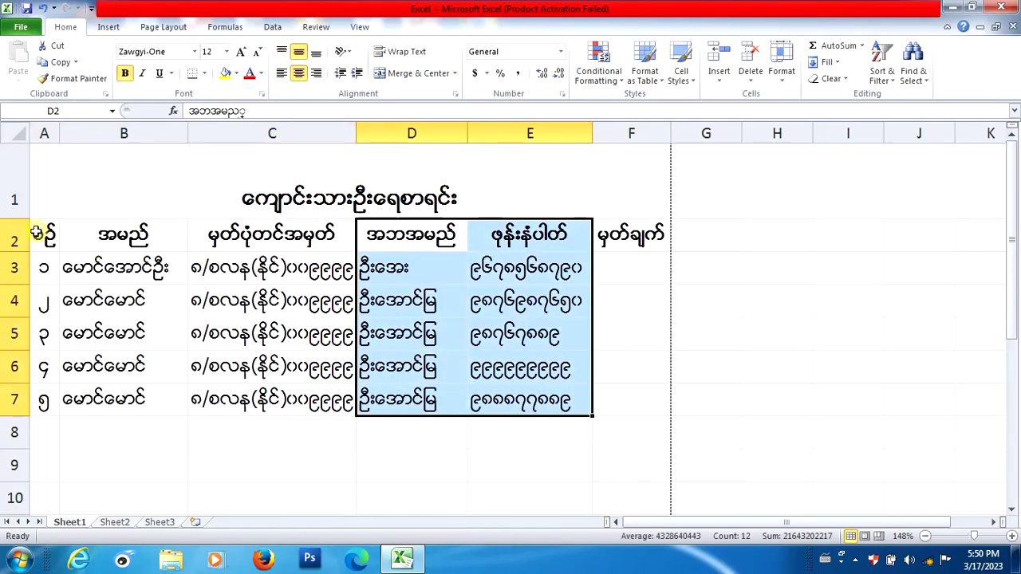
left_click_drag(36, 233, 612, 401)
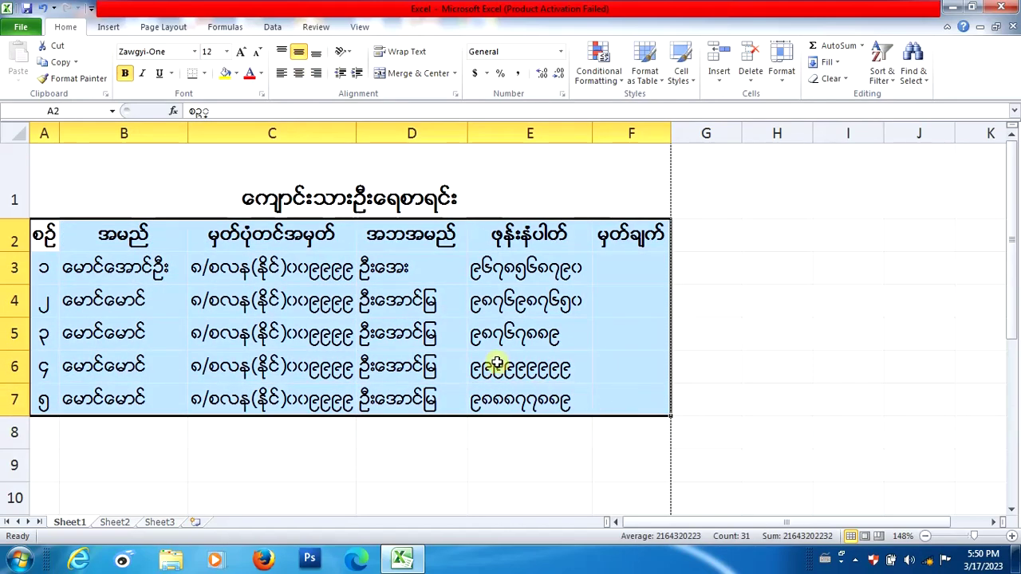
left_click(453, 326)
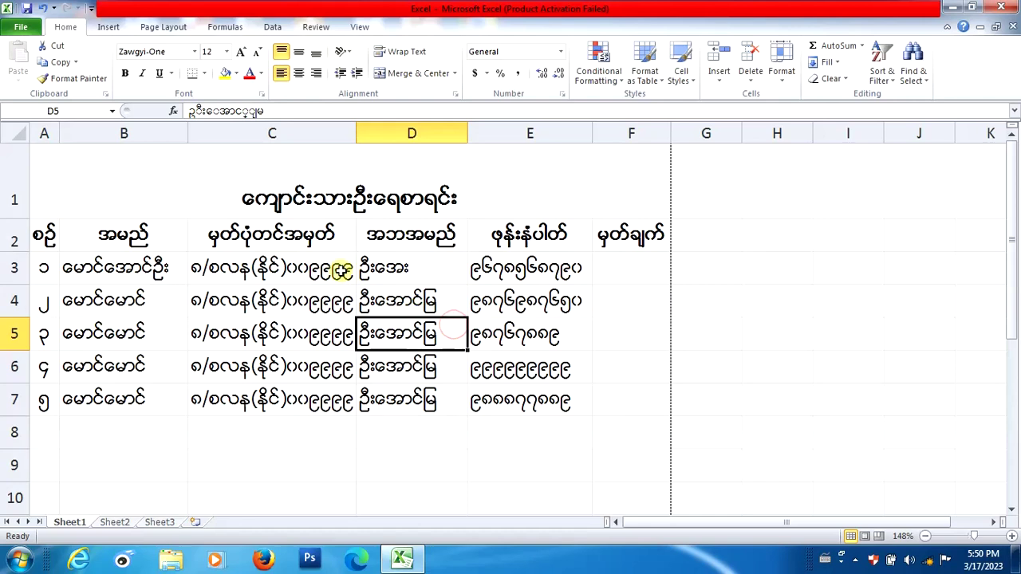
left_click(17, 32)
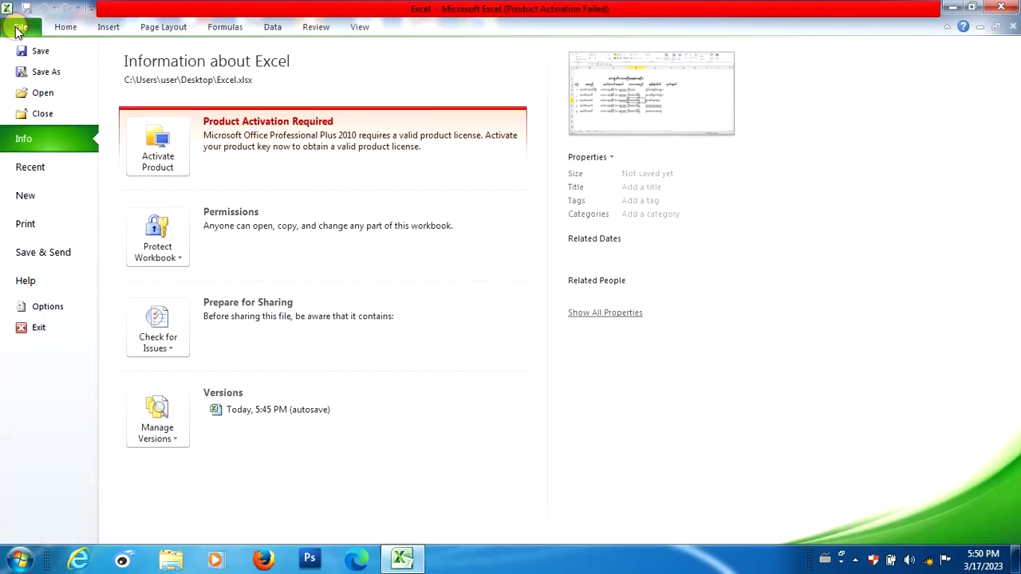
left_click(39, 231)
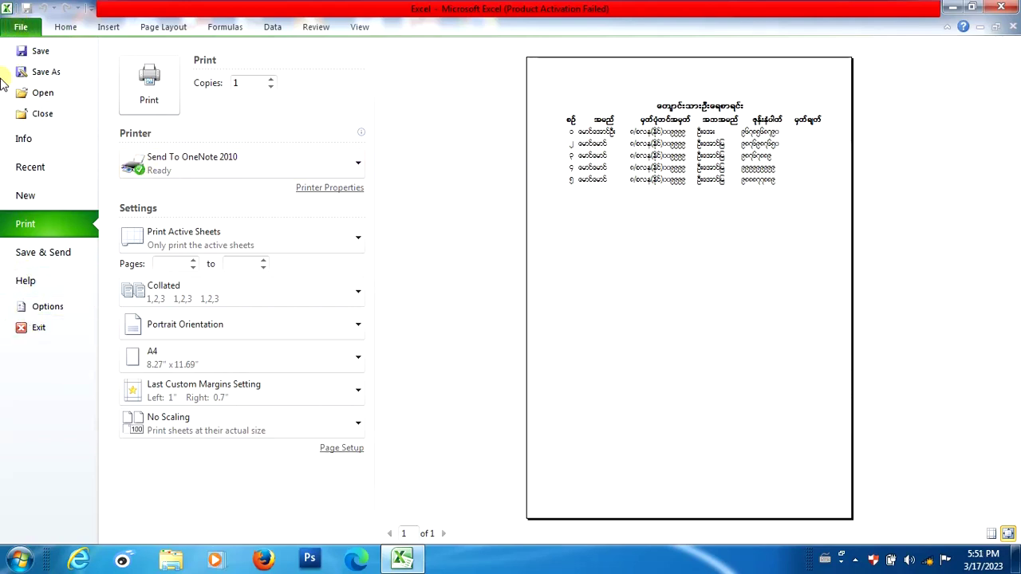
left_click(55, 27)
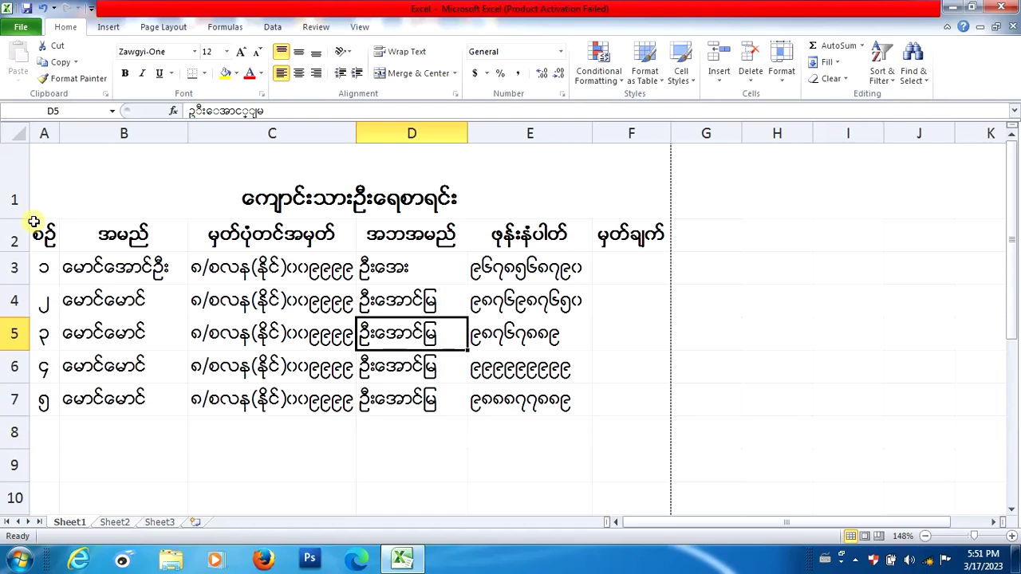
Step: Apply All Borders to every cell of the student table A2:F7
left_click_drag(34, 214, 36, 267)
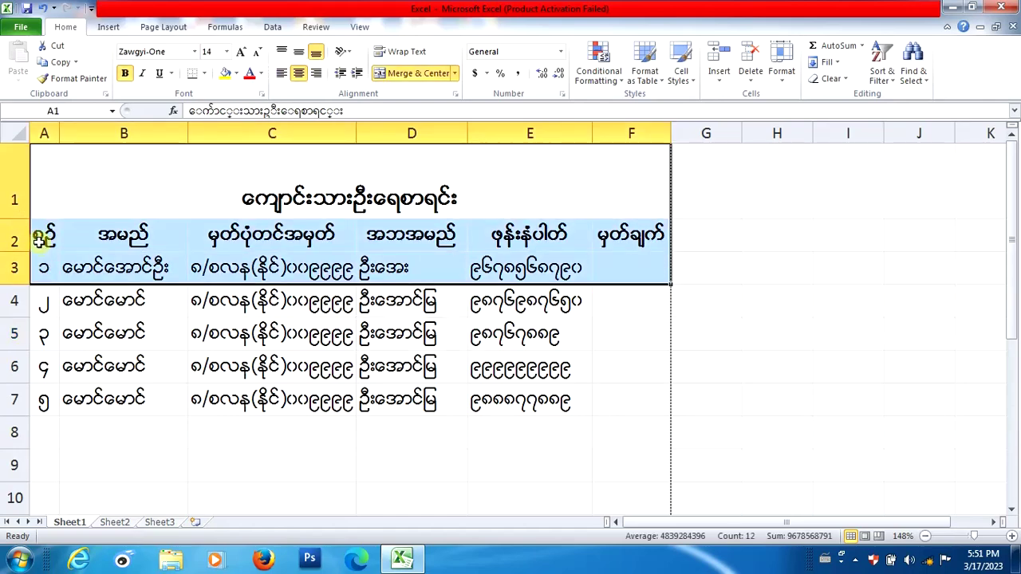
mouse_move(36, 223)
left_mouse_down()
mouse_move(162, 404)
mouse_move(524, 431)
mouse_move(617, 394)
left_mouse_up()
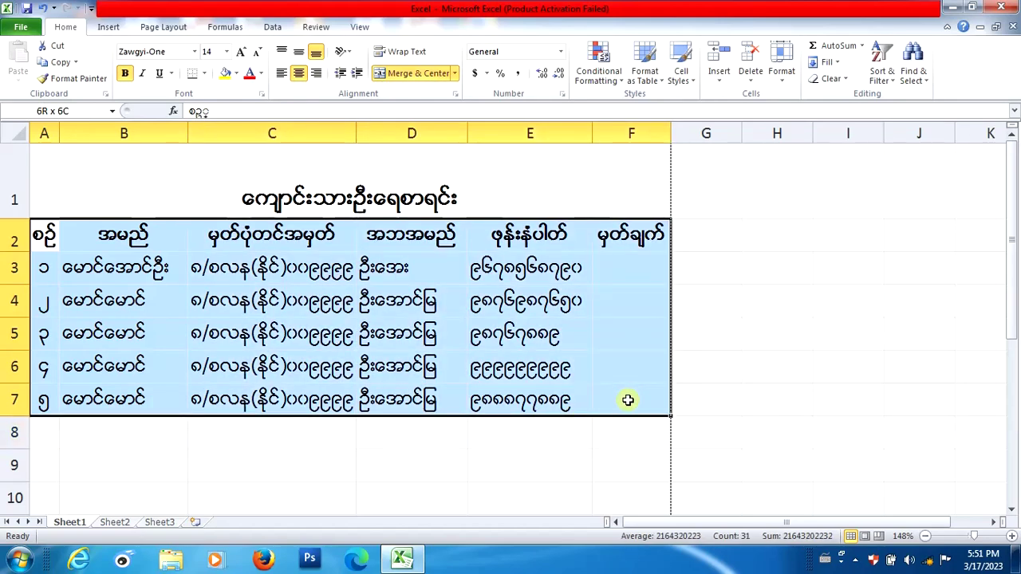
left_click_drag(628, 395, 627, 395)
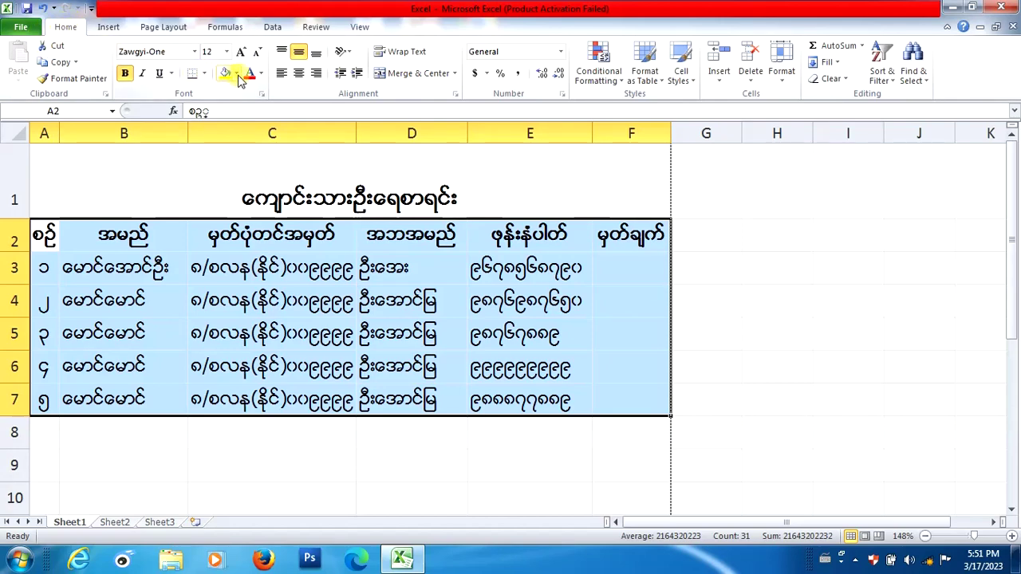
left_click(204, 74)
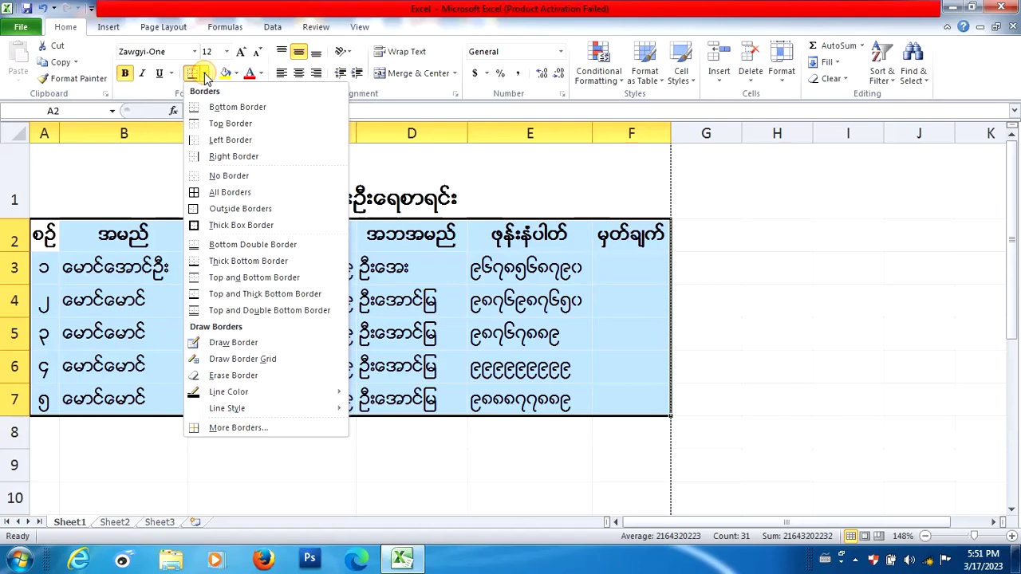
left_click(194, 194)
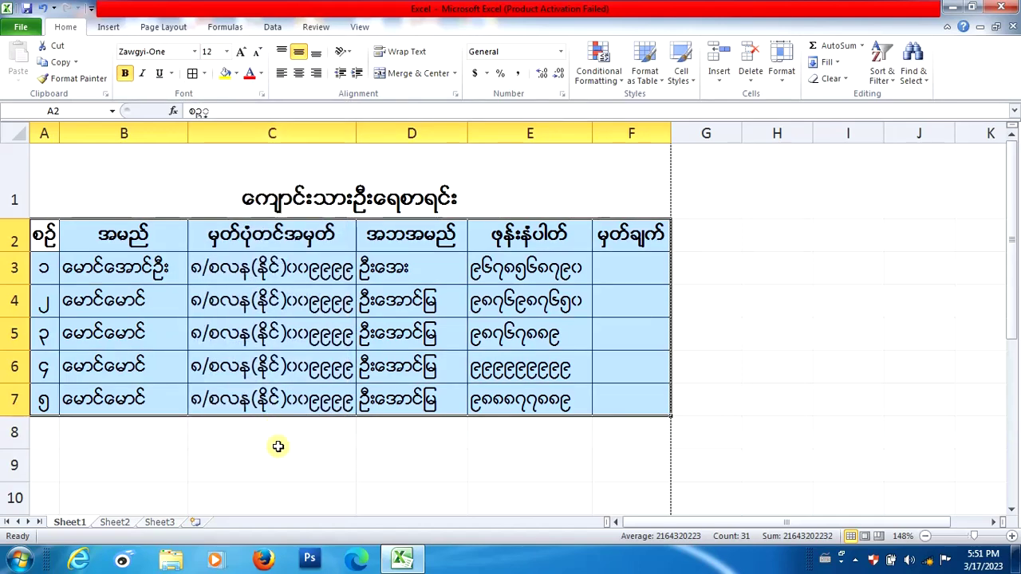
left_click(275, 431)
left_click(399, 268)
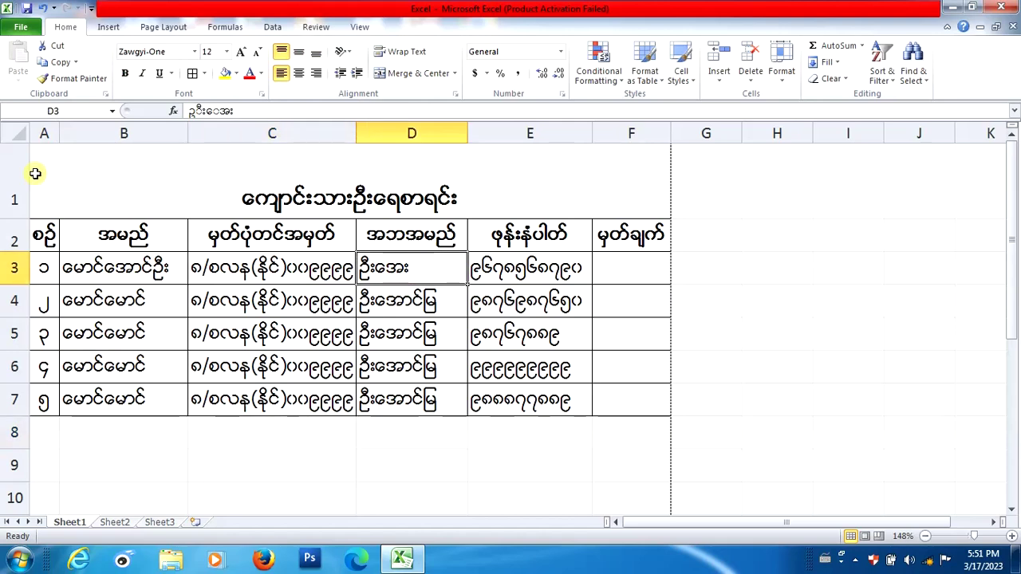
left_click(21, 32)
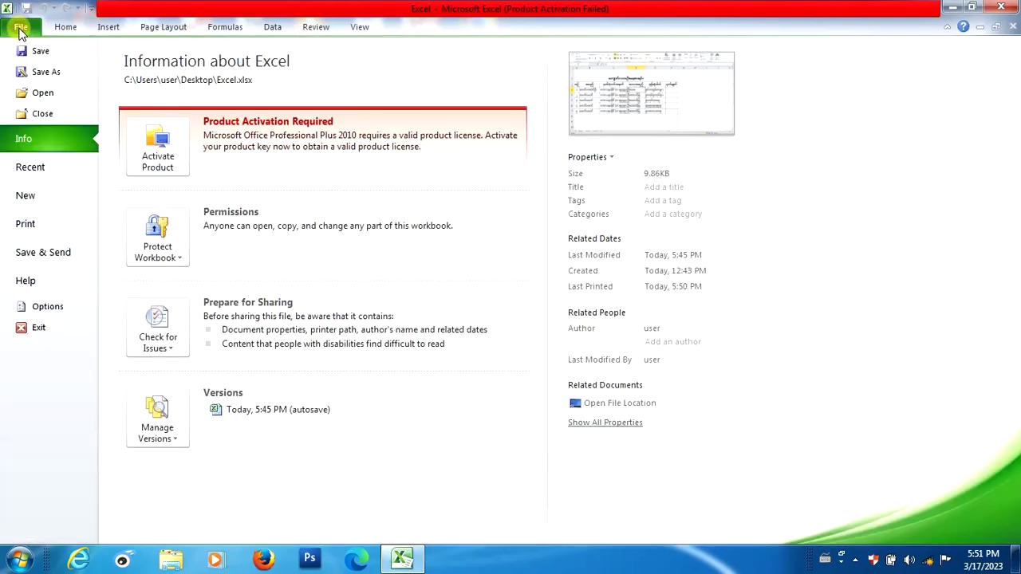
left_click(34, 220)
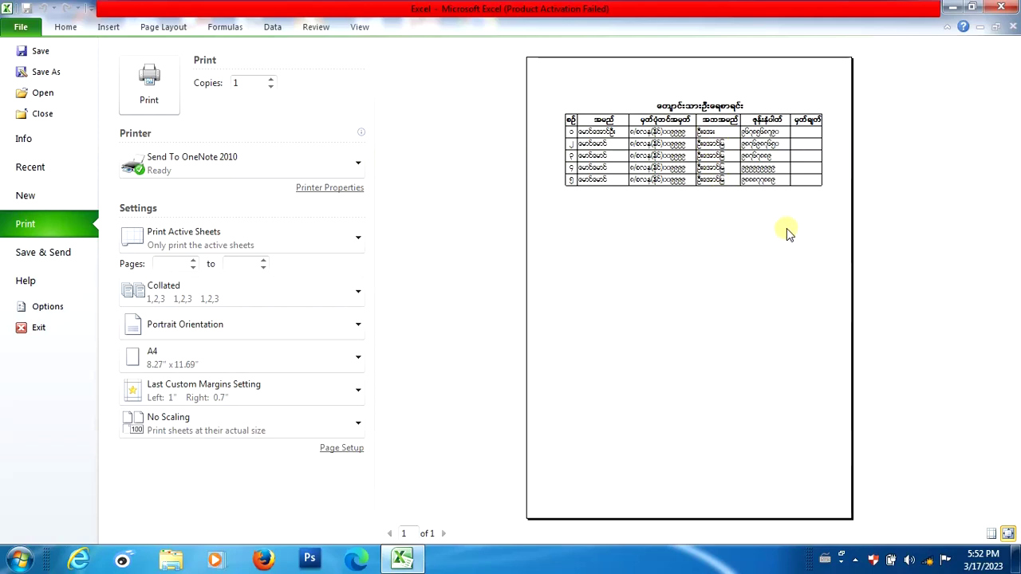
left_click(63, 27)
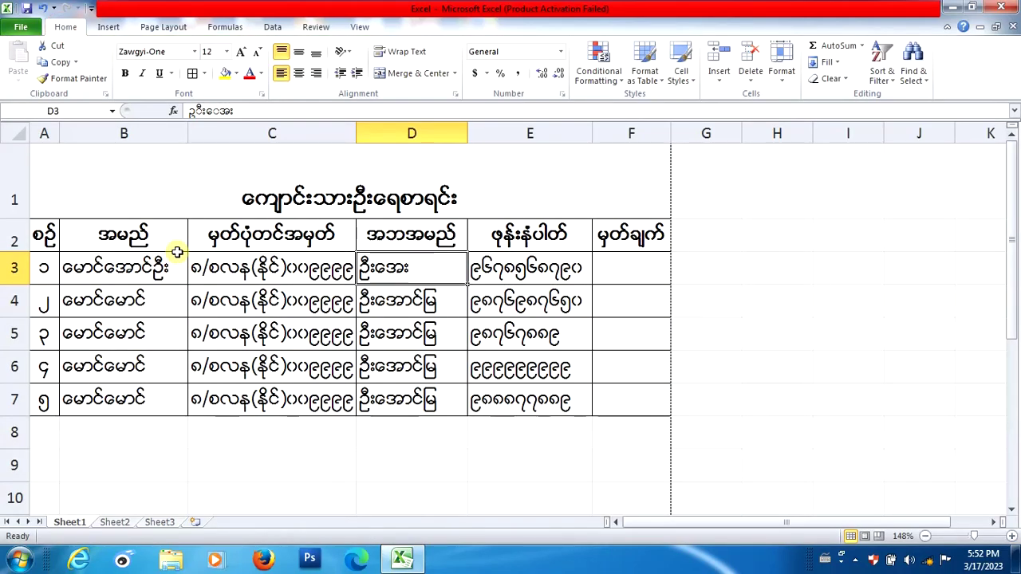